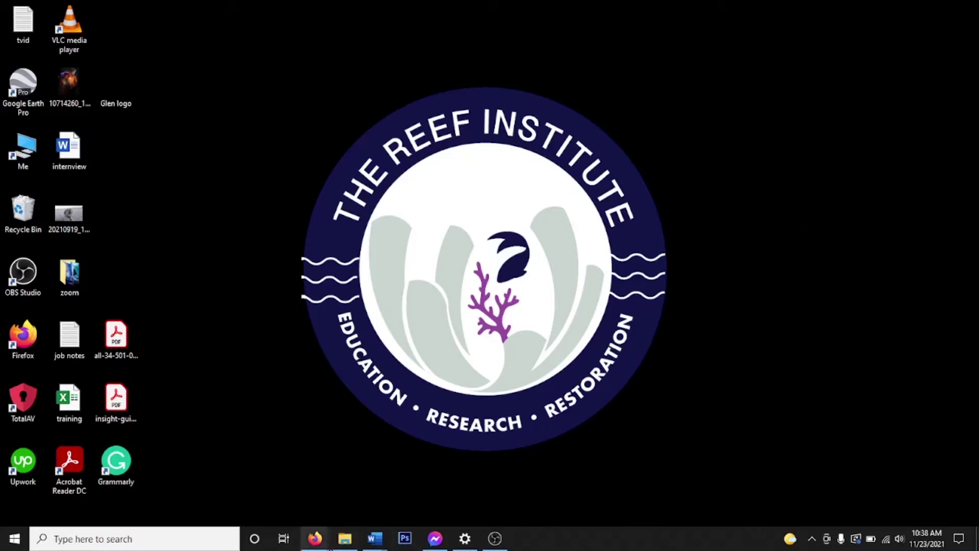
- Visit the Fiji page on imagej.net, then launch ImageJ-win64 from the Fiji.app folder
mouse_move(316, 538)
left_click(381, 488)
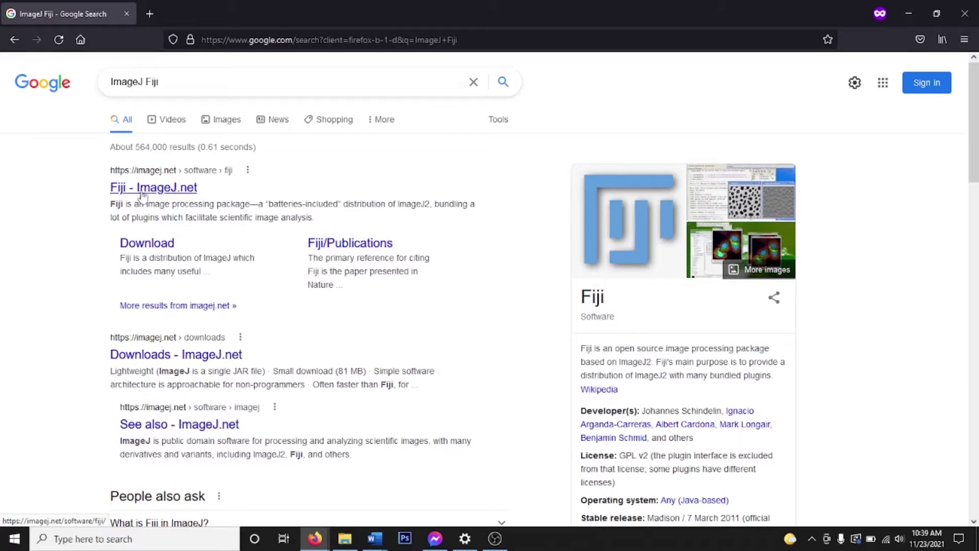
left_click(167, 193)
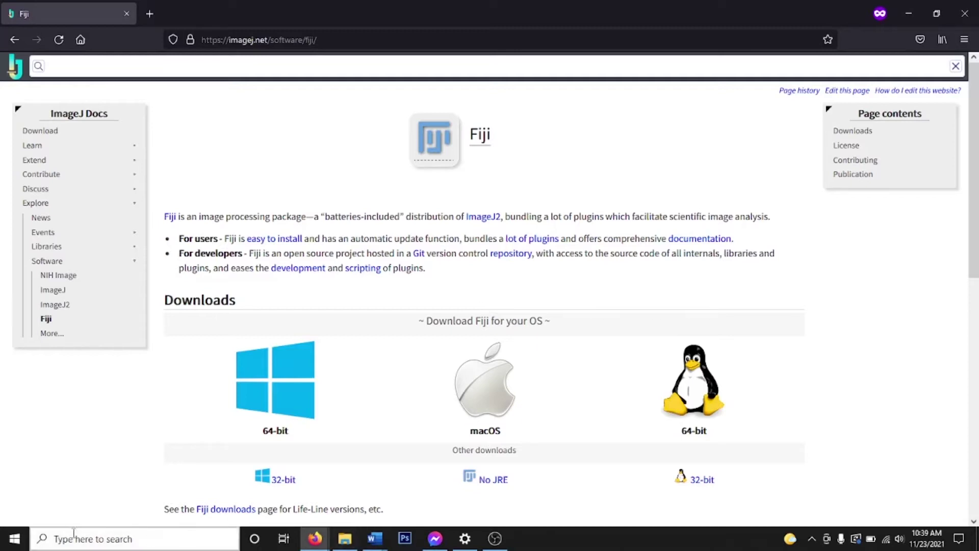
left_click(13, 541)
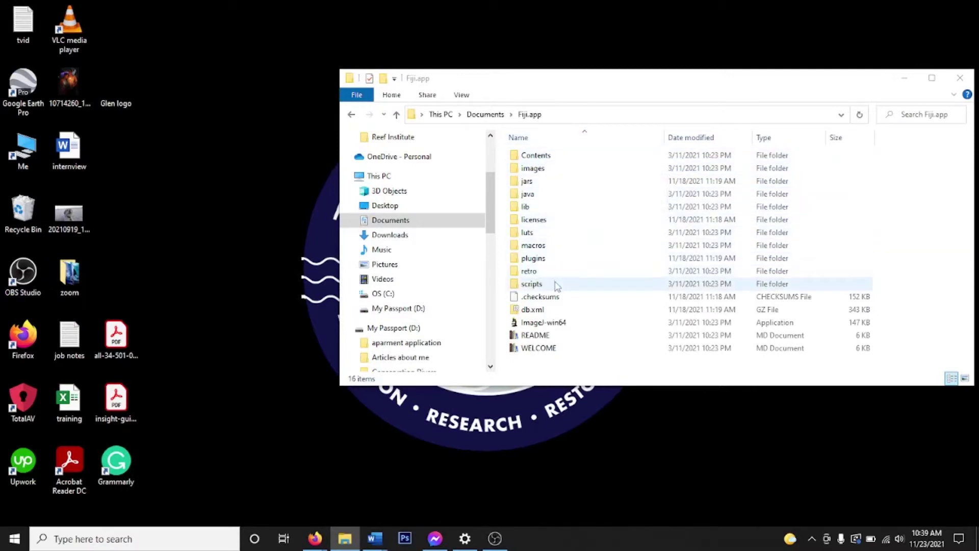
double_click(557, 323)
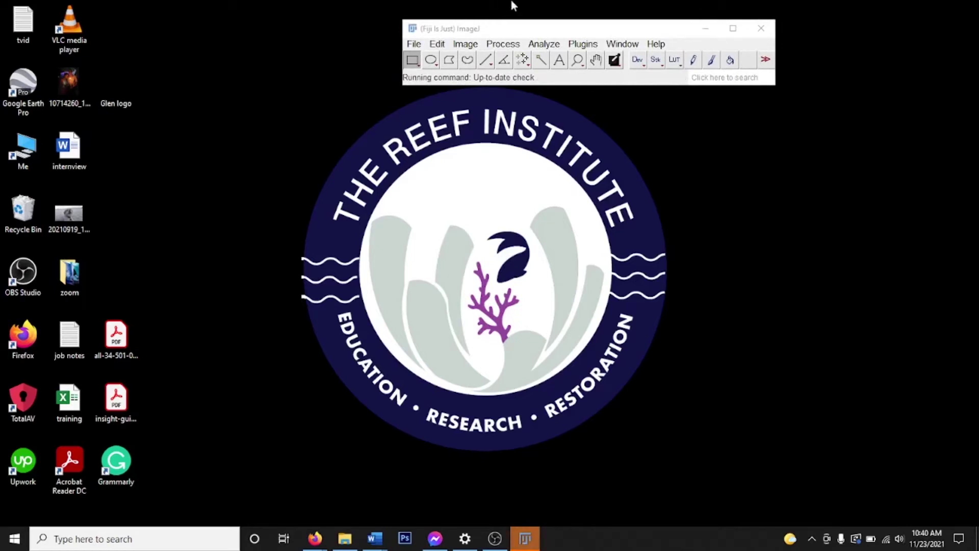
- Drag the Fiji main window right and down, and browse the Help menu before dismissing it
left_click_drag(584, 32, 628, 39)
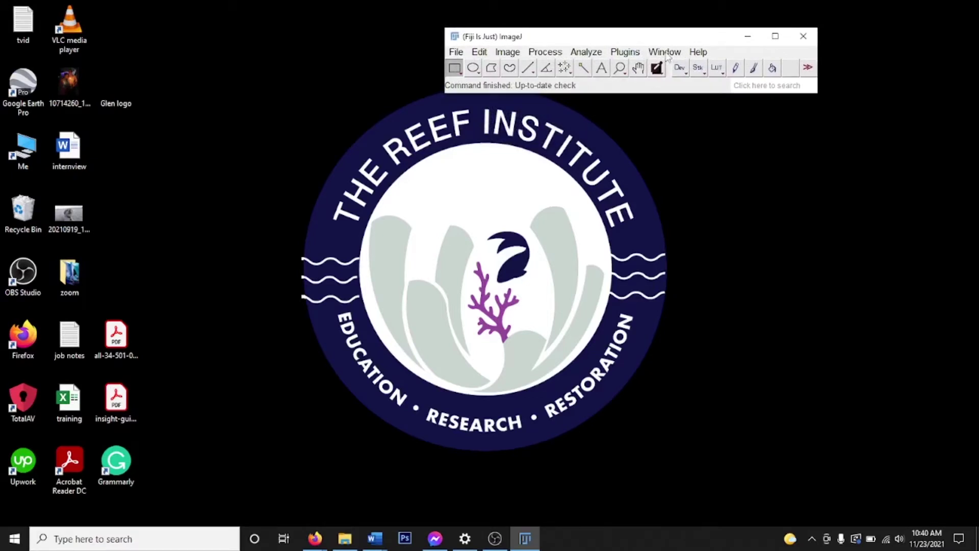
left_click(704, 53)
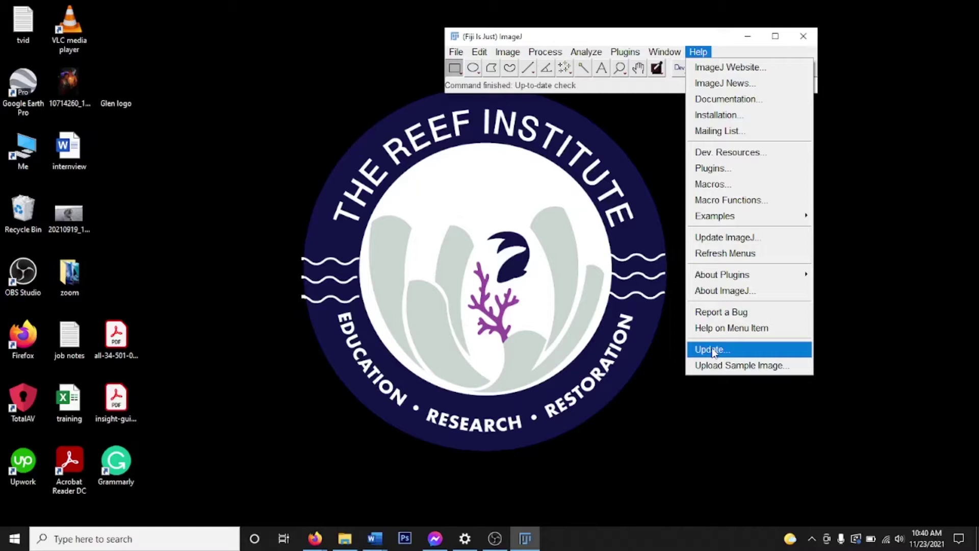
left_click(641, 40)
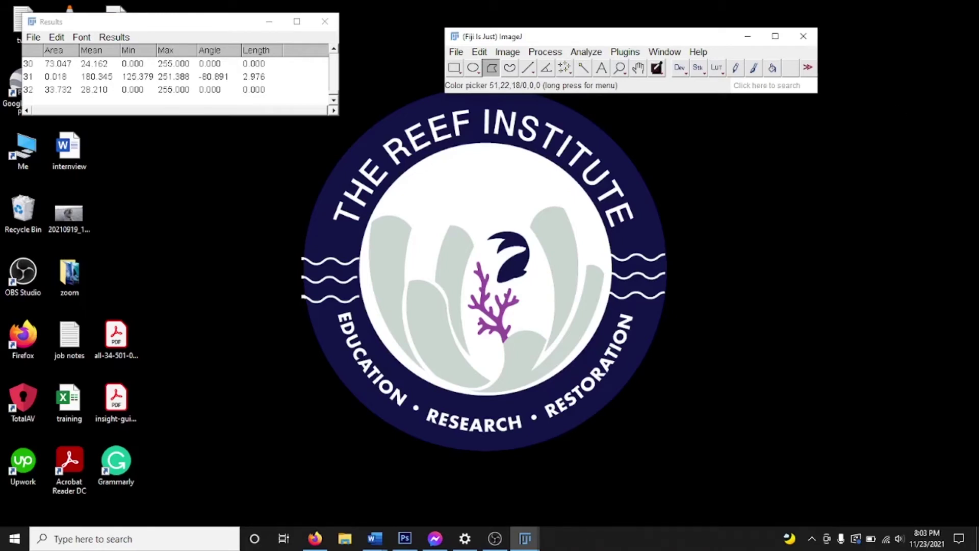
- Open FSHR_FFRA_021.JPG from the Corals 2021_11_18 folder via File > Open
left_click(456, 52)
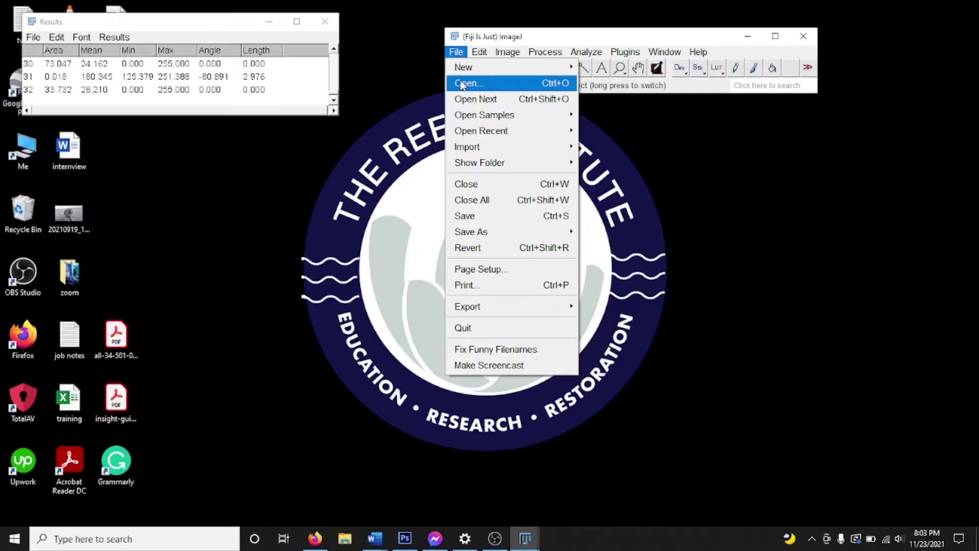
left_click(461, 84)
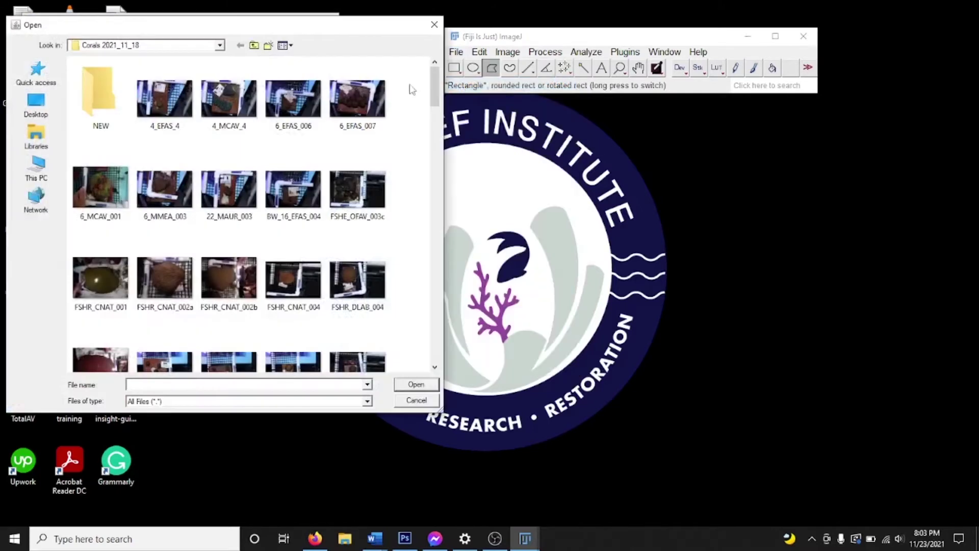
scroll(227, 217, "down", 5)
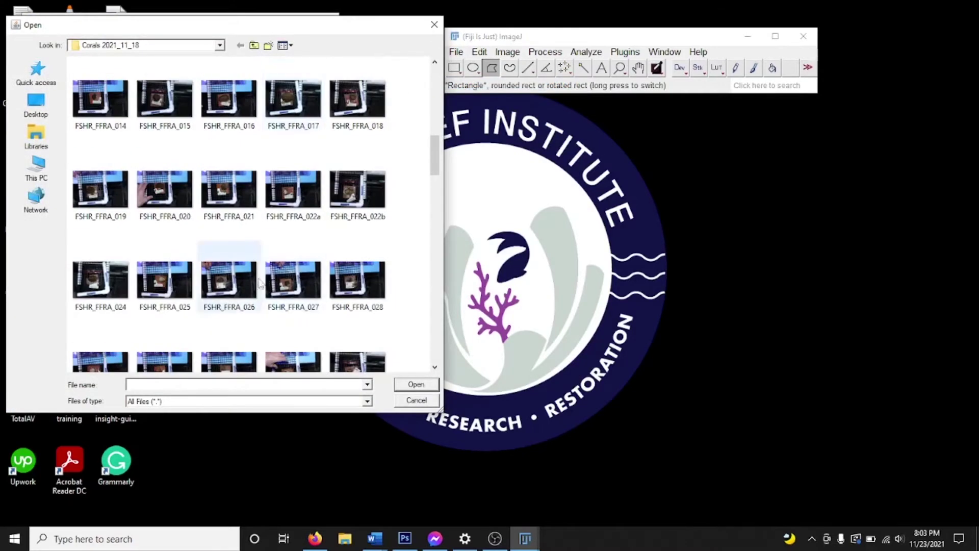
double_click(230, 209)
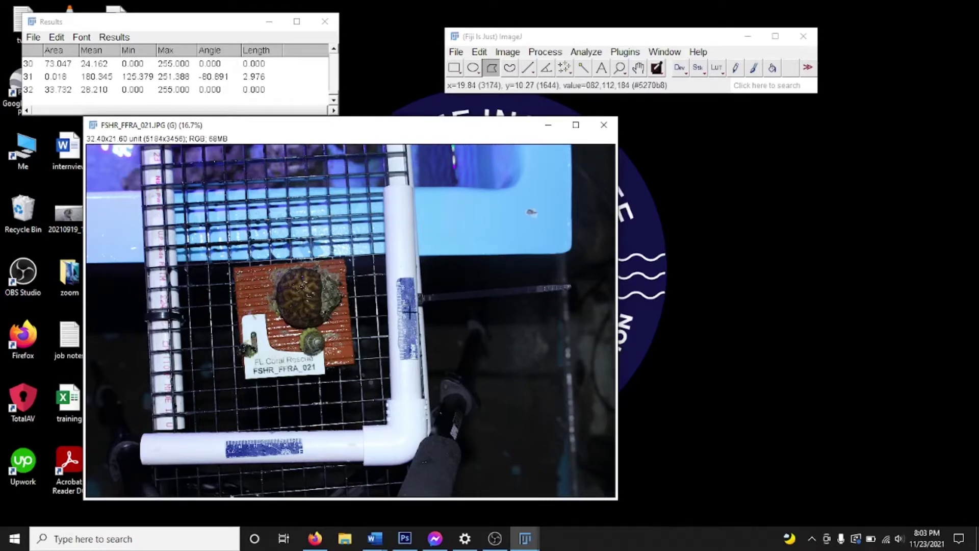
- Zoom on the ruler, draw a straight line along it and measure its 3.604 length
scroll(410, 312, "up", 4, "ctrl")
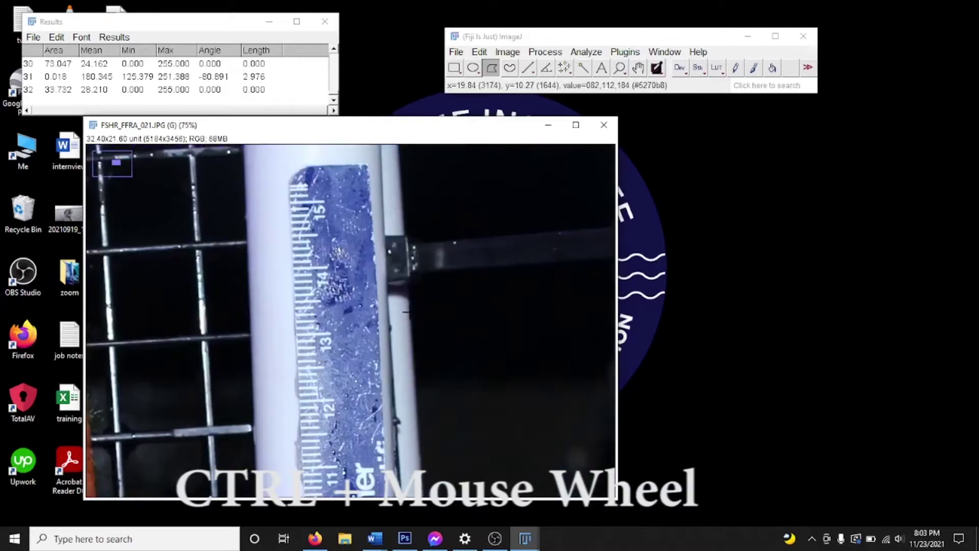
left_click(527, 69)
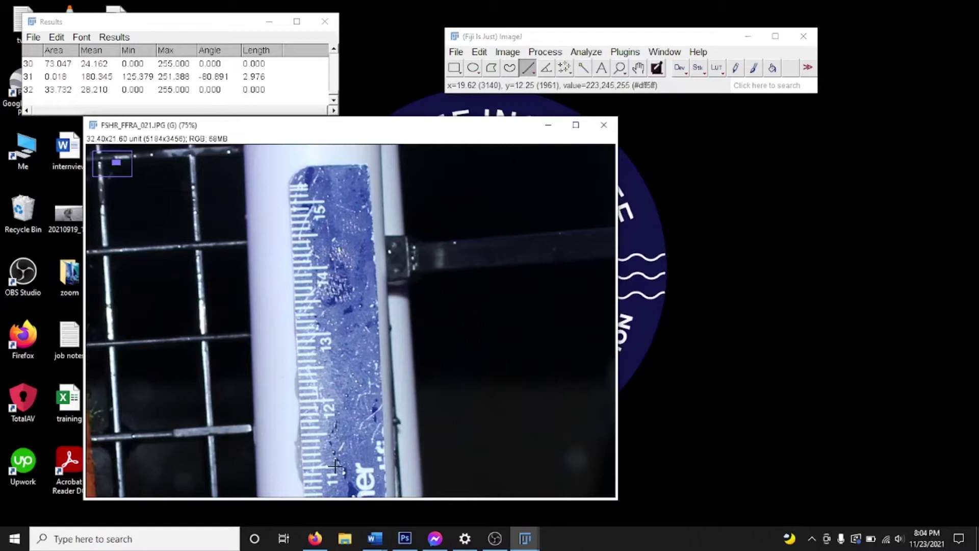
left_click_drag(335, 465, 322, 202)
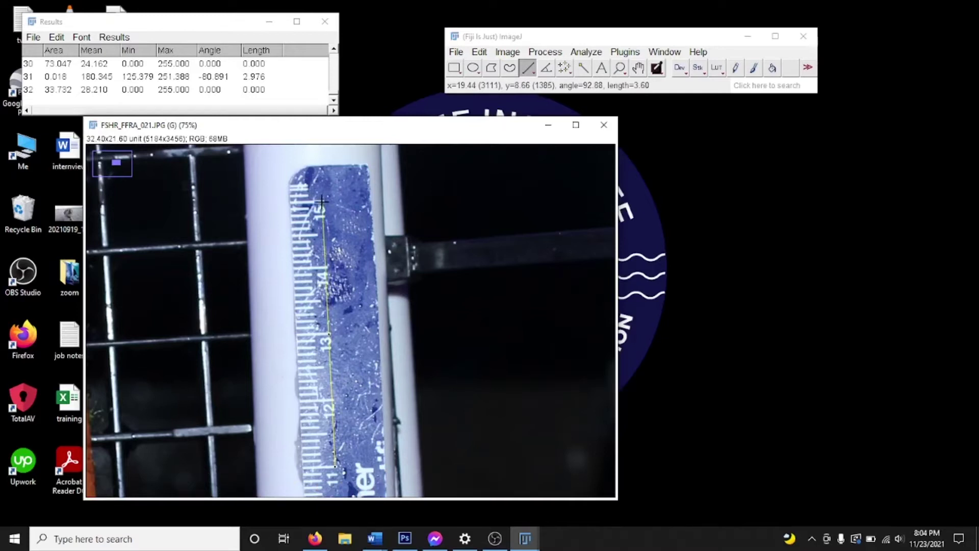
left_click_drag(322, 201, 322, 203)
key("ctrl+m")
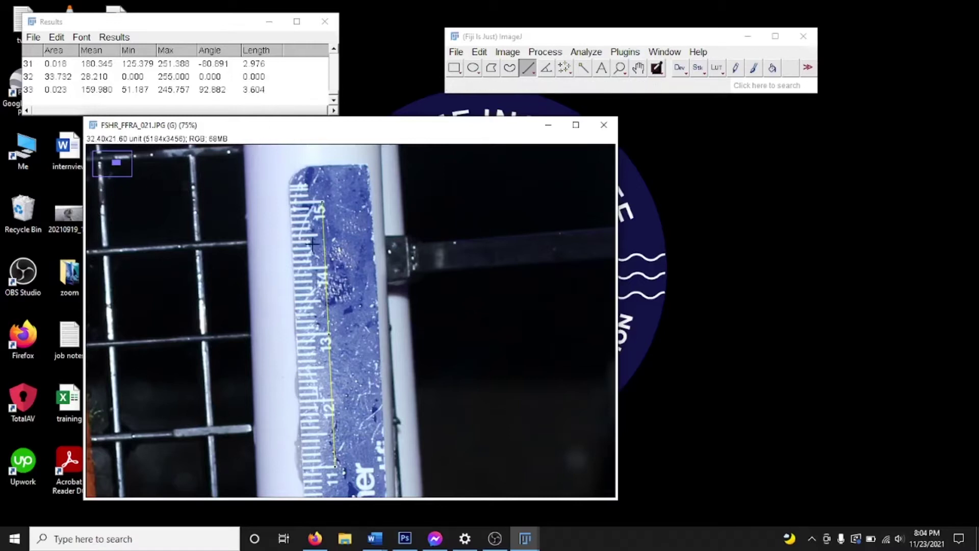
left_click(594, 53)
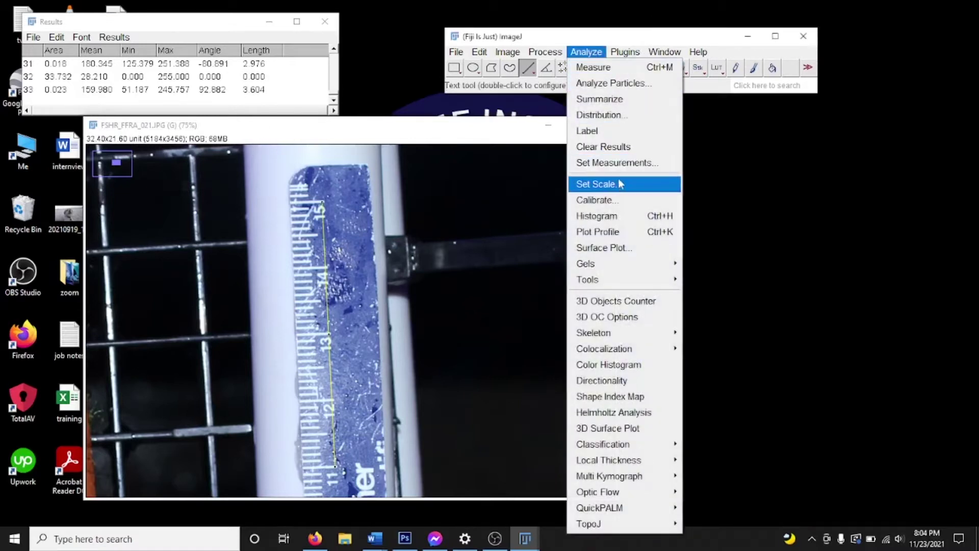
- In Set Scale, change the known distance from 3.60 to 4, giving 144.1824 pixels/unit
left_click(622, 186)
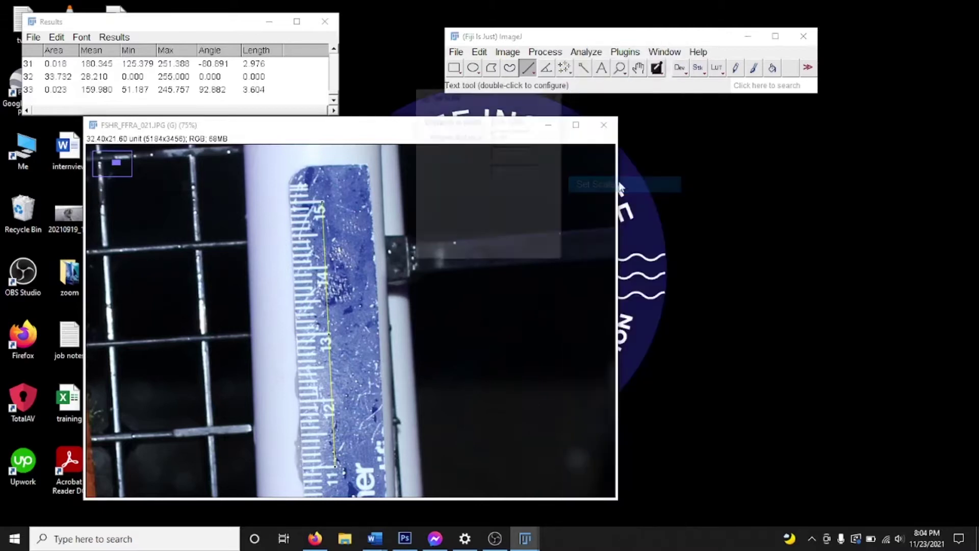
left_click(503, 136)
double_click(503, 136)
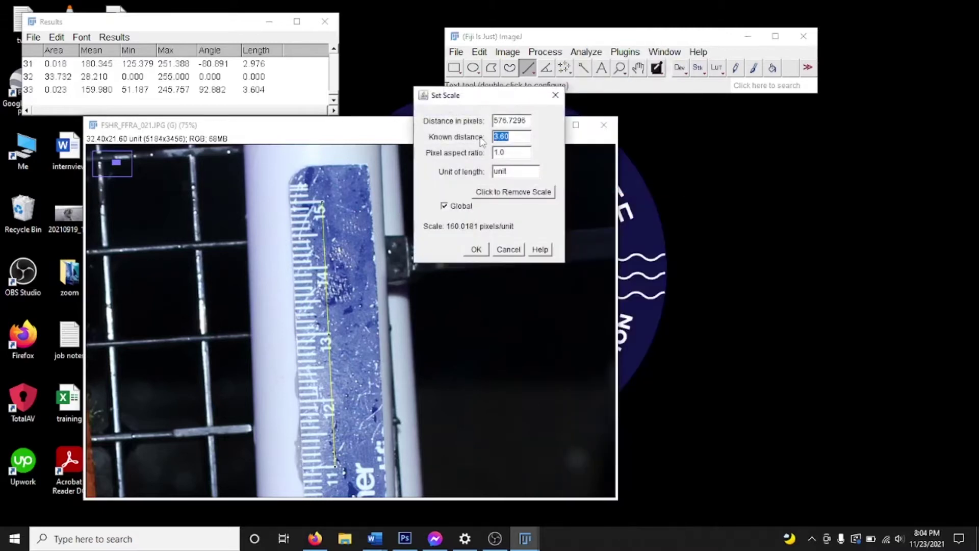
type("4")
left_click(475, 251)
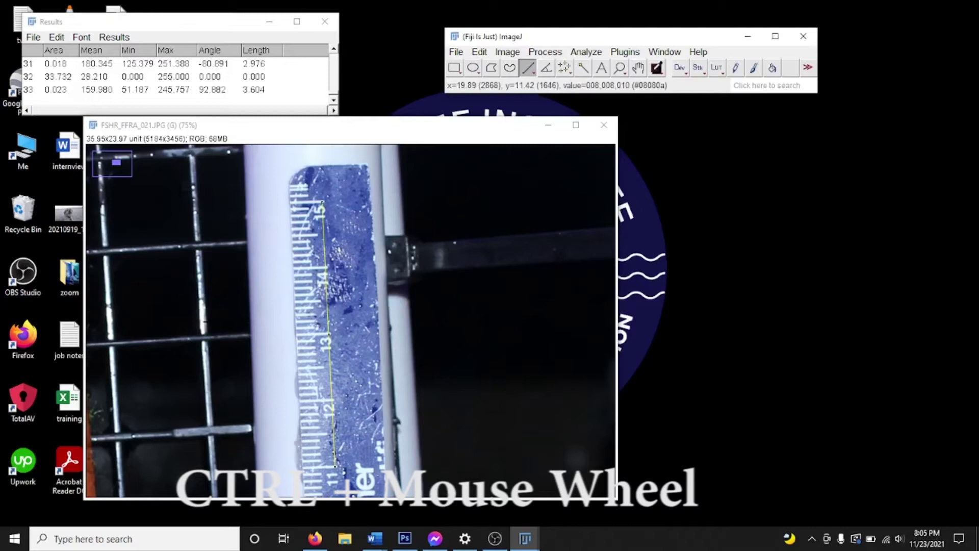
- Zoom out and back in to 75% on the coral in FSHR_FFRA_021.JPG
scroll(204, 320, "down", 3, "ctrl")
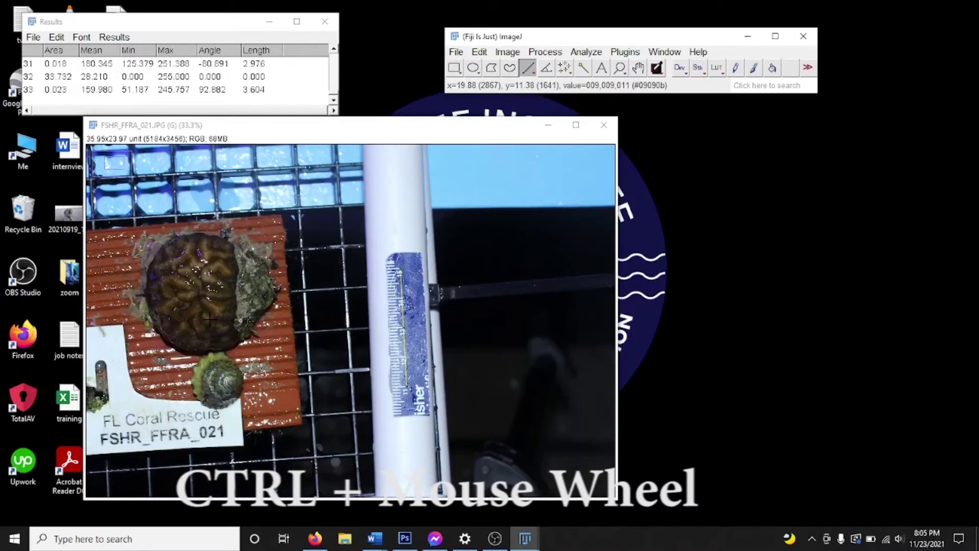
scroll(368, 310, "down", 1, "ctrl")
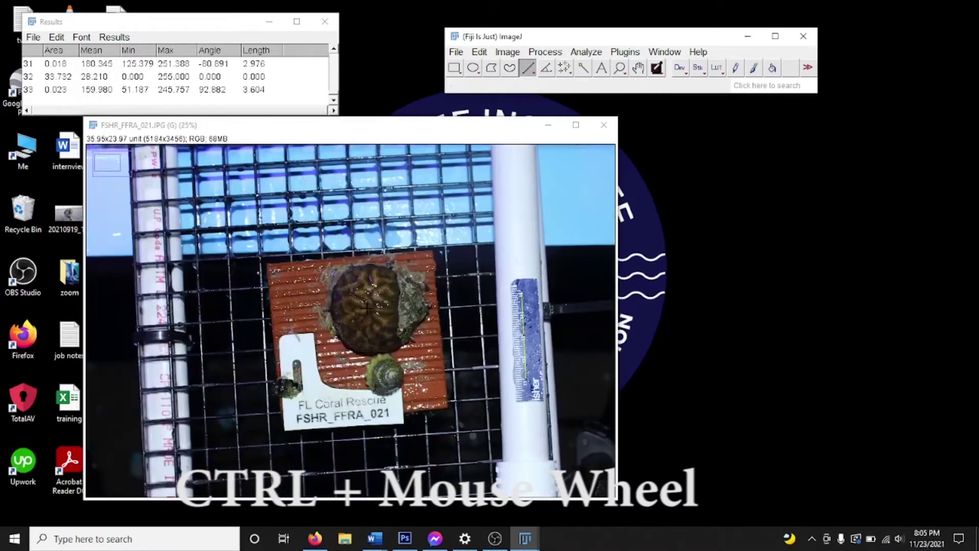
scroll(368, 308, "up", 2, "ctrl")
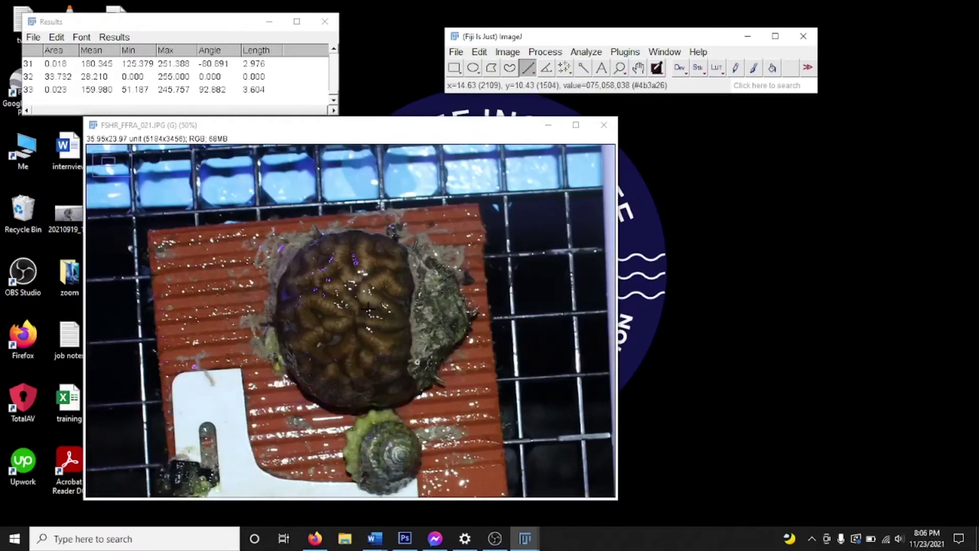
scroll(368, 308, "up", 1)
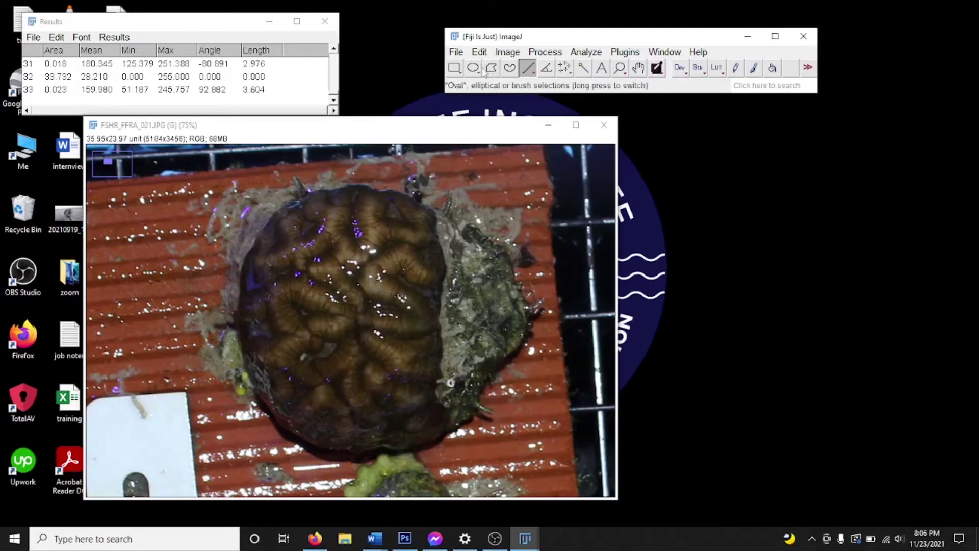
- With the Polygon tool, trace the coral's top edge and down its left side
left_click(491, 68)
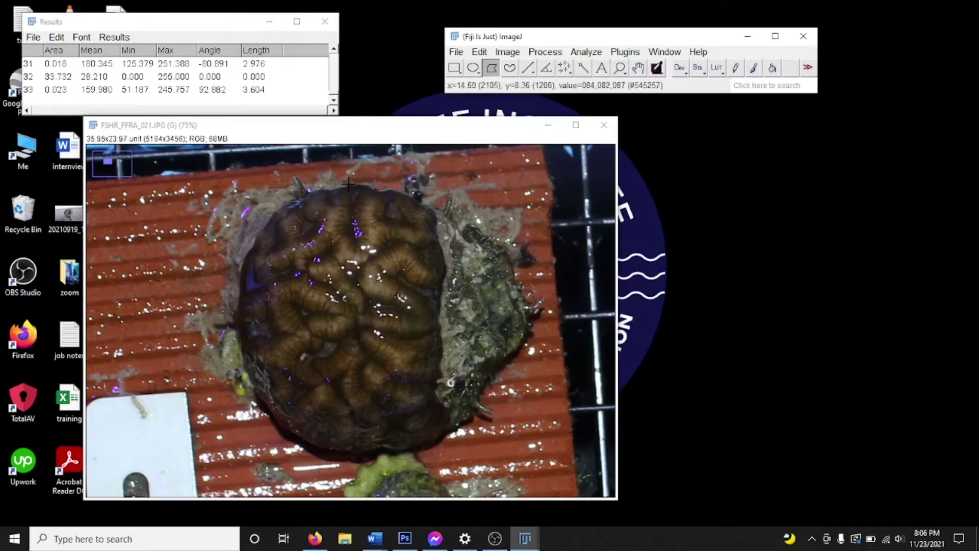
left_click(348, 184)
left_click(348, 184)
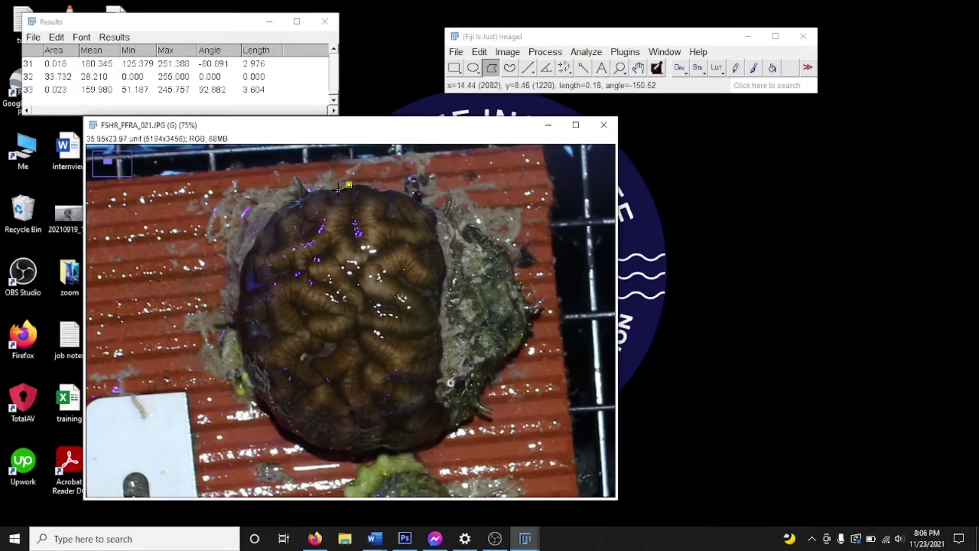
left_click(338, 190)
left_click(323, 190)
left_click(310, 193)
left_click(302, 191)
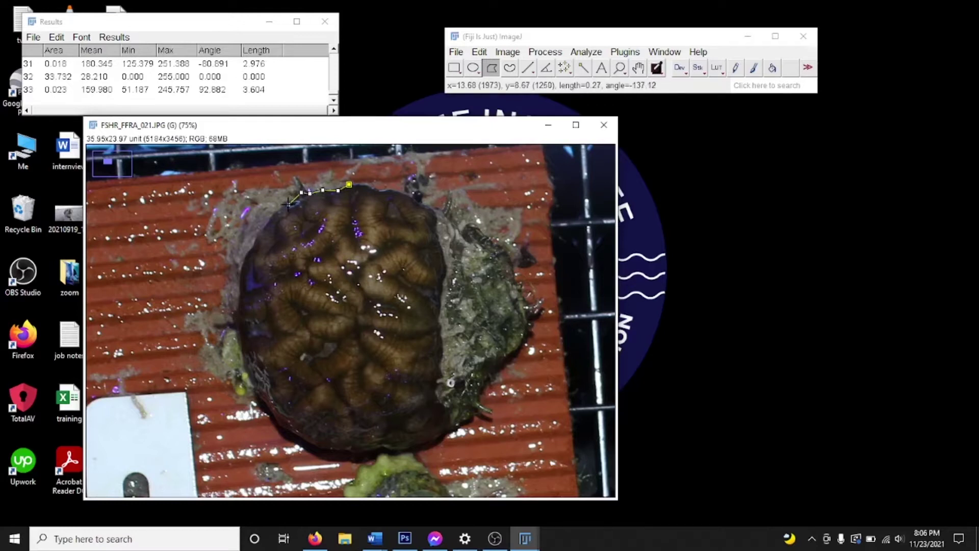
left_click(280, 207)
left_click(270, 215)
left_click(263, 225)
left_click(255, 234)
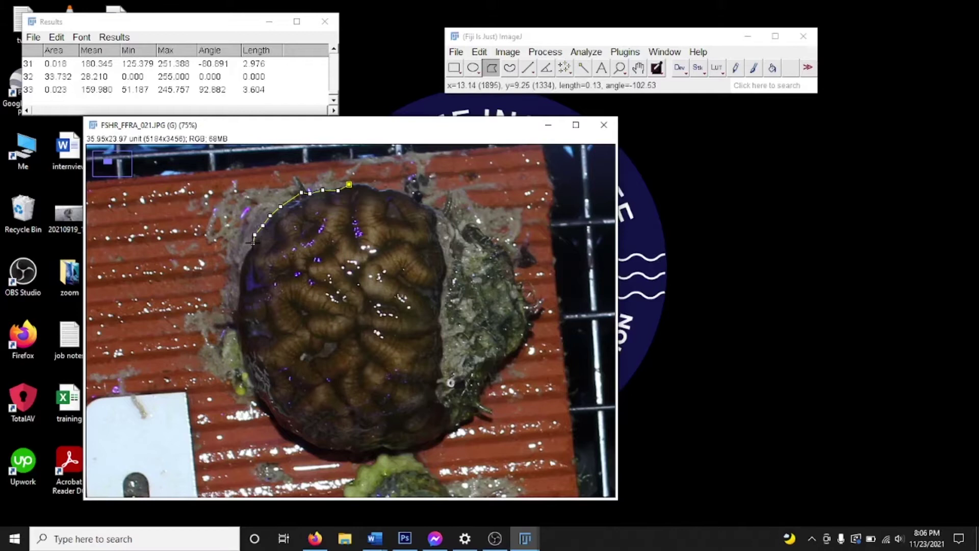
left_click(253, 242)
left_click(248, 253)
left_click(240, 264)
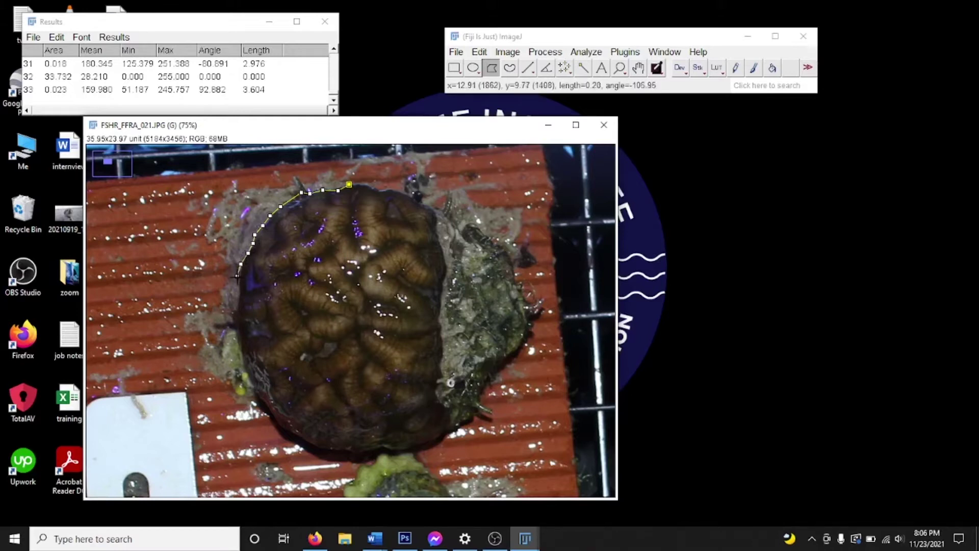
left_click(238, 282)
left_click(237, 301)
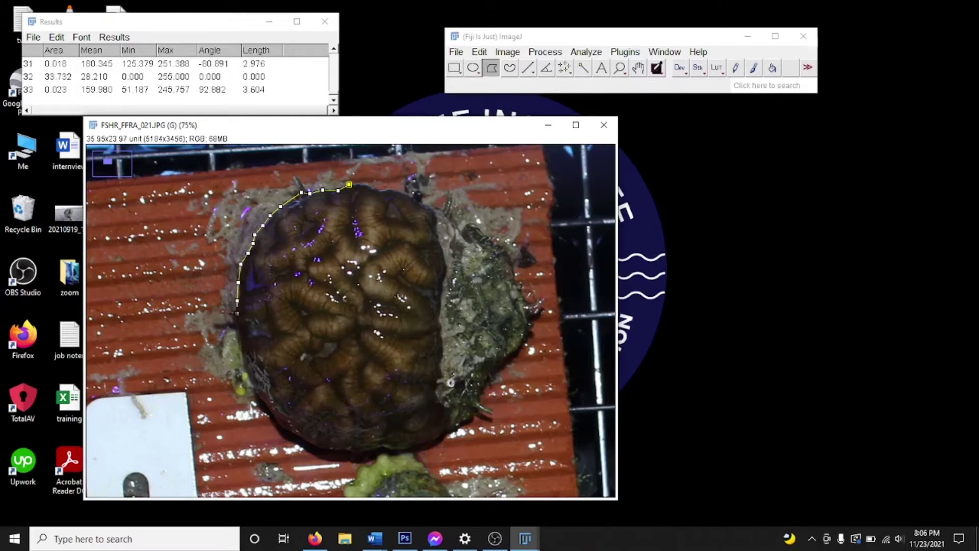
left_click(237, 313)
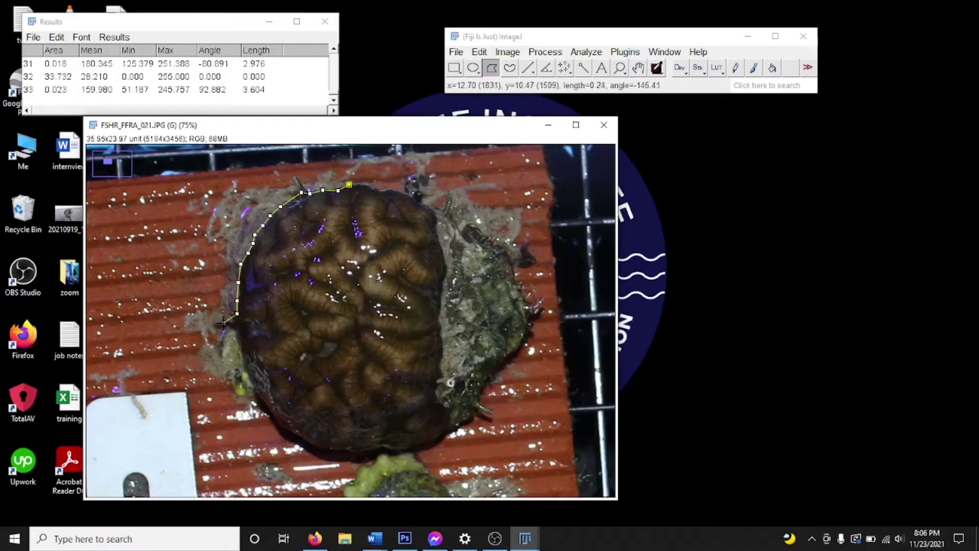
left_click(232, 325)
left_click(238, 336)
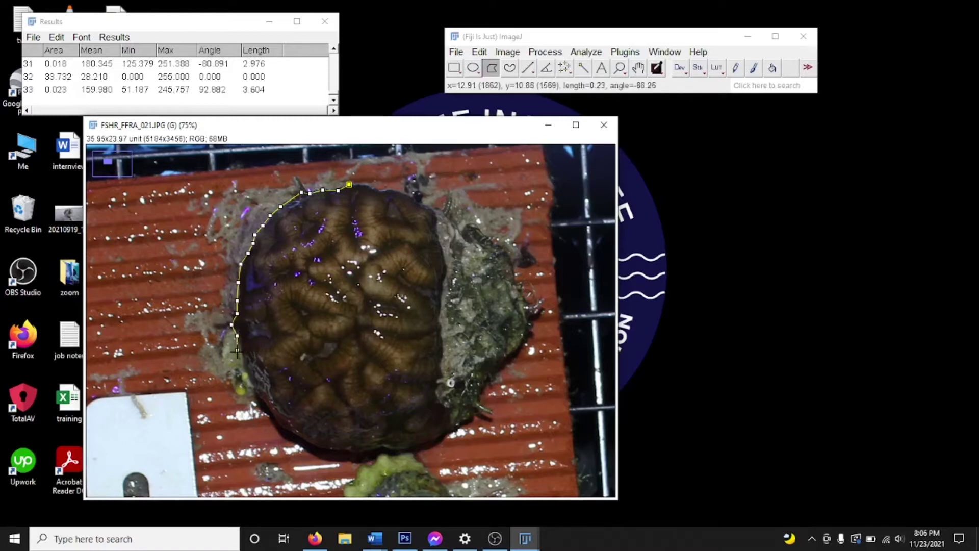
left_click(241, 358)
- Continue the outline around the lower-left curve and along the bottom to the lower-right corner
left_click(248, 374)
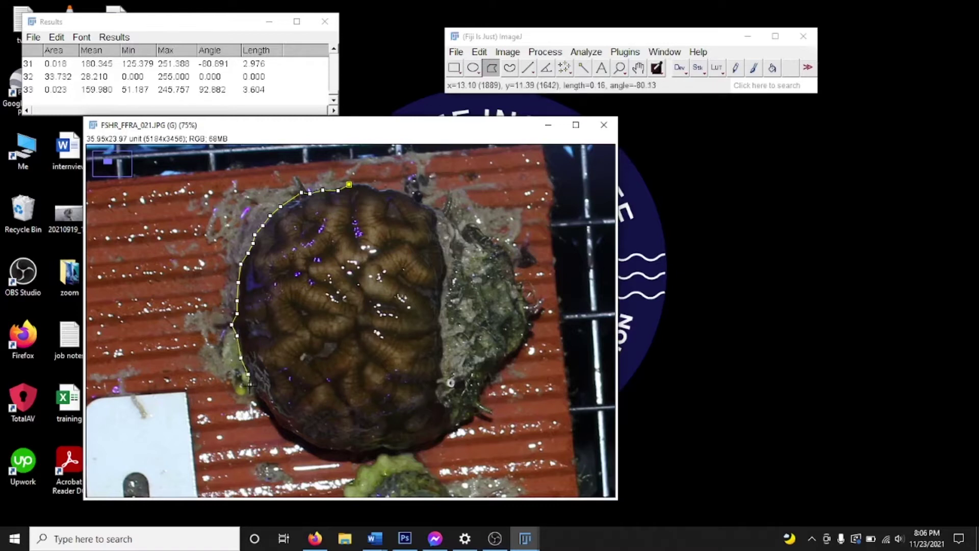
left_click(254, 394)
left_click(263, 413)
left_click(276, 425)
left_click(288, 433)
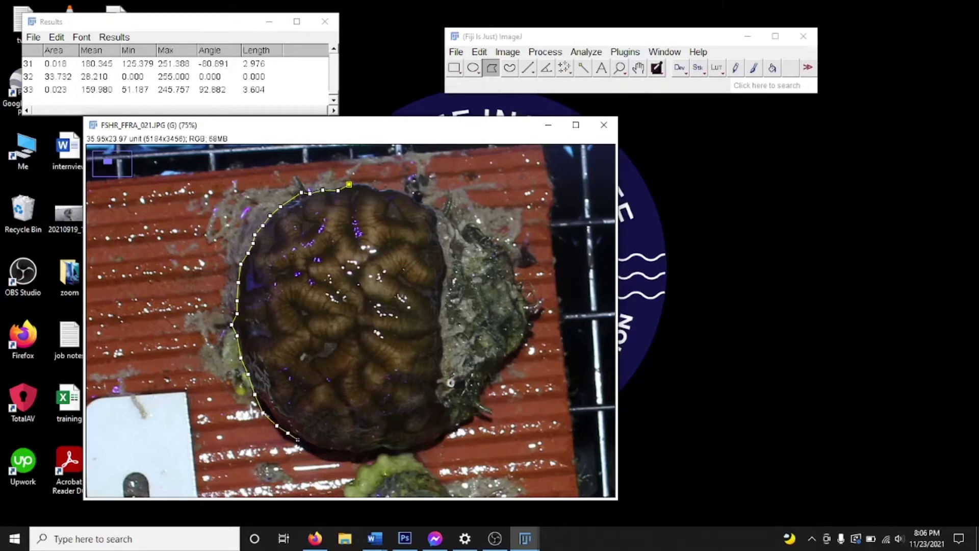
left_click(298, 440)
left_click(308, 446)
left_click(336, 453)
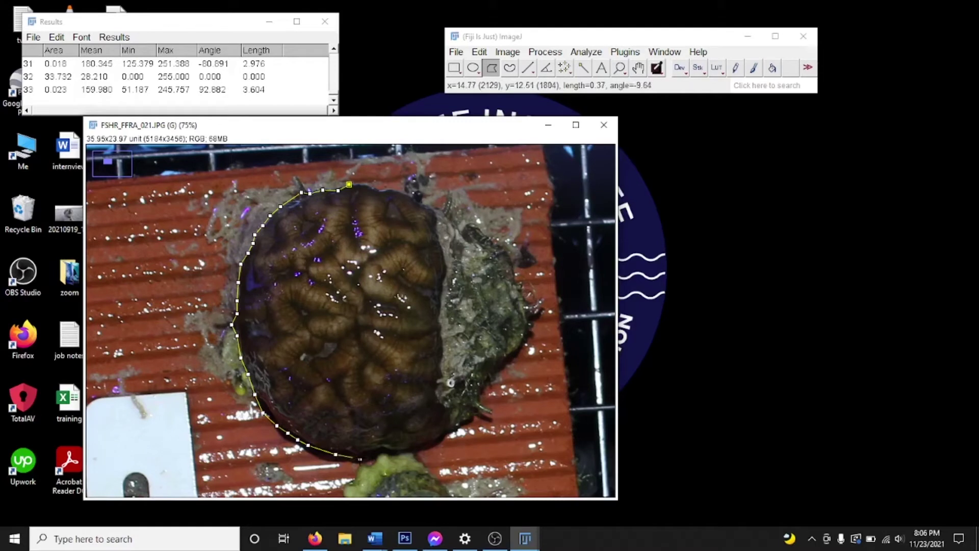
left_click(363, 452)
left_click(383, 450)
left_click(408, 450)
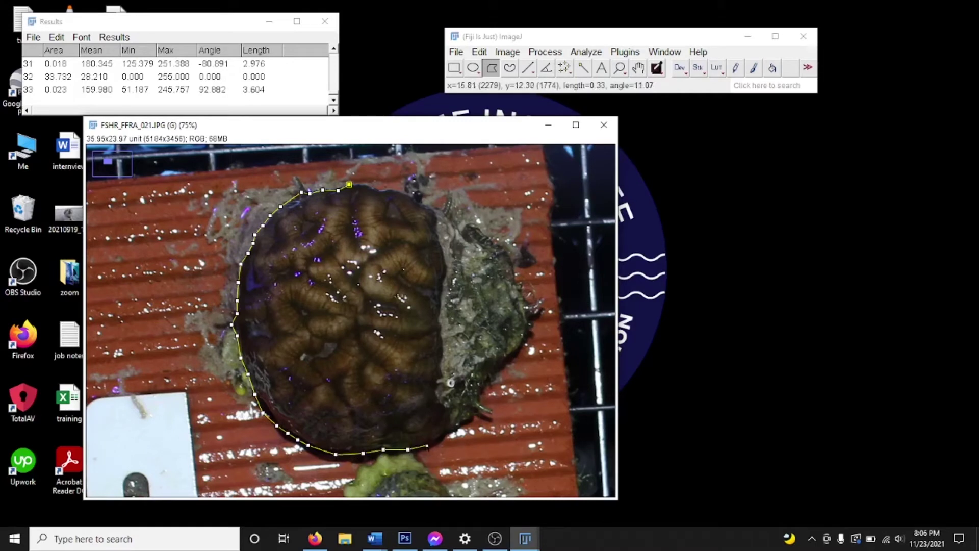
left_click(430, 444)
left_click(452, 436)
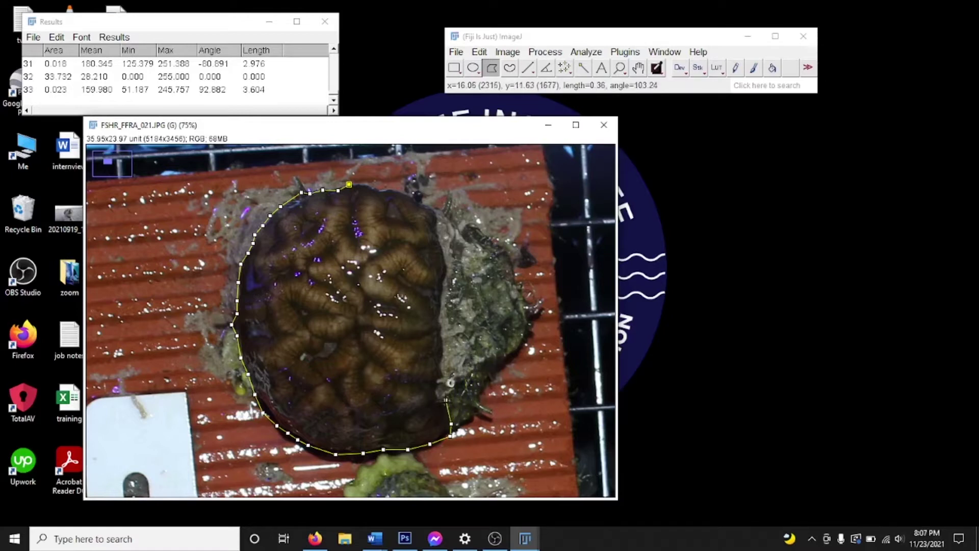
- Trace up the live tissue's right edge excluding the pale dead patch, and close the polygon
left_click(447, 409)
left_click(439, 401)
left_click(435, 390)
left_click(440, 373)
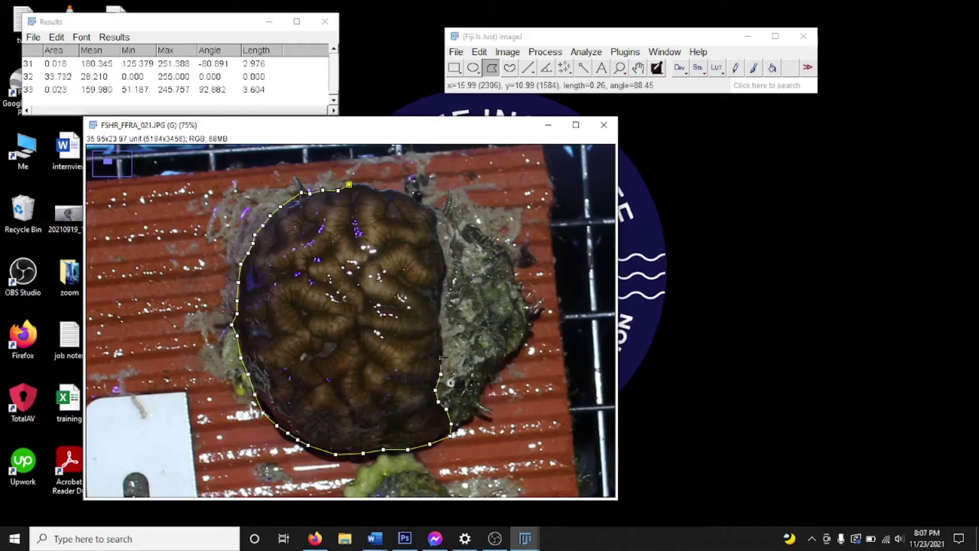
left_click(441, 357)
left_click(443, 345)
left_click(443, 326)
left_click(445, 262)
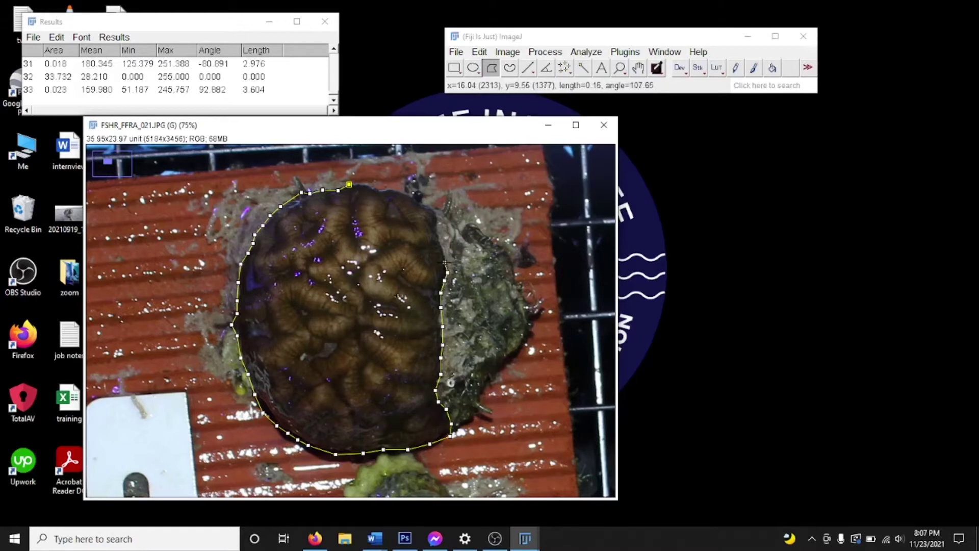
left_click(439, 218)
left_click(434, 210)
left_click(423, 201)
left_click(411, 196)
left_click(393, 192)
left_click(382, 192)
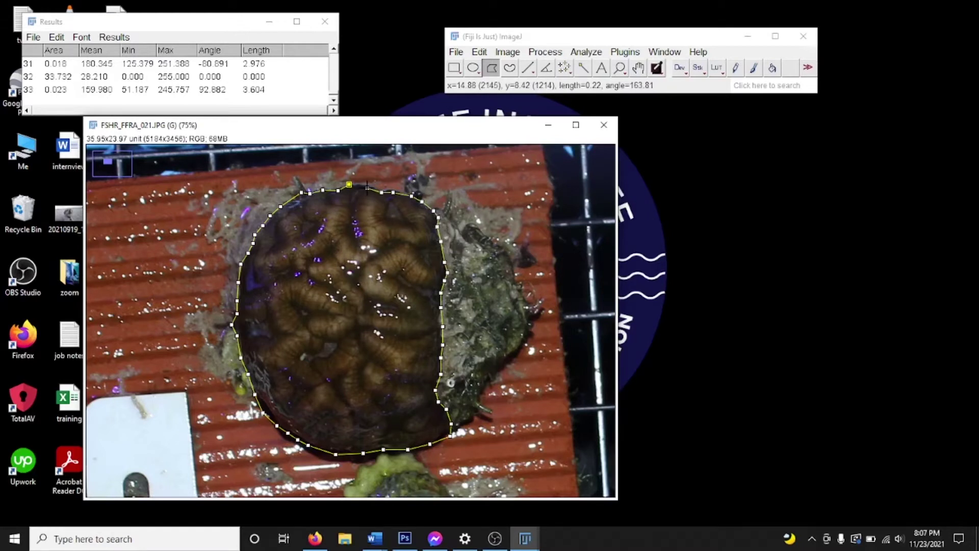
left_click(360, 185)
left_click(350, 185)
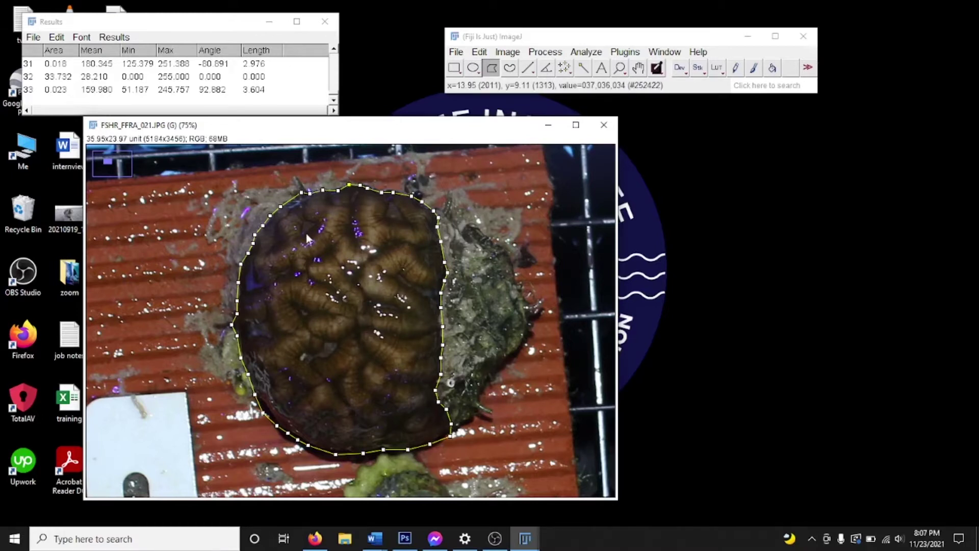
- Measure the traced tissue's 10.942 area and switch to the DEP REPORTING spreadsheet
key("ctrl+m")
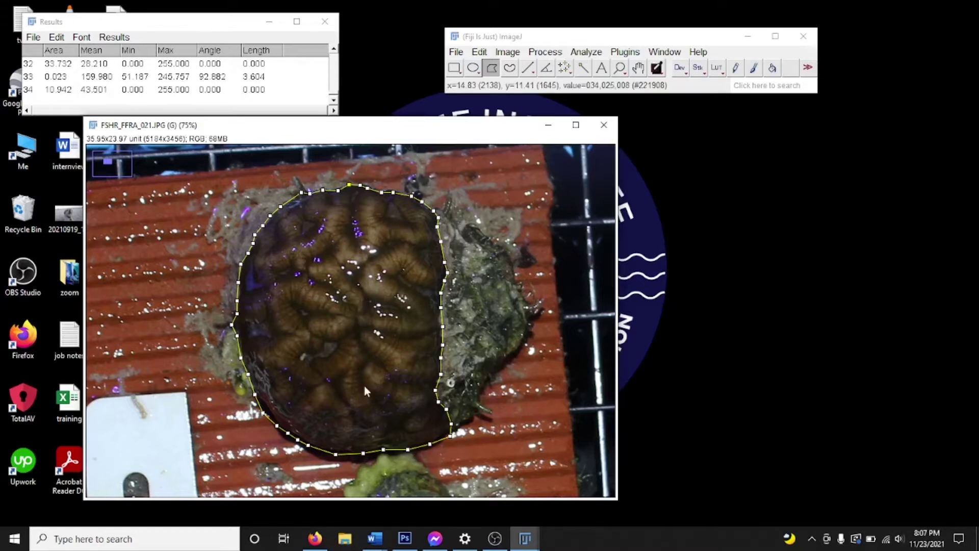
key("alt+Tab")
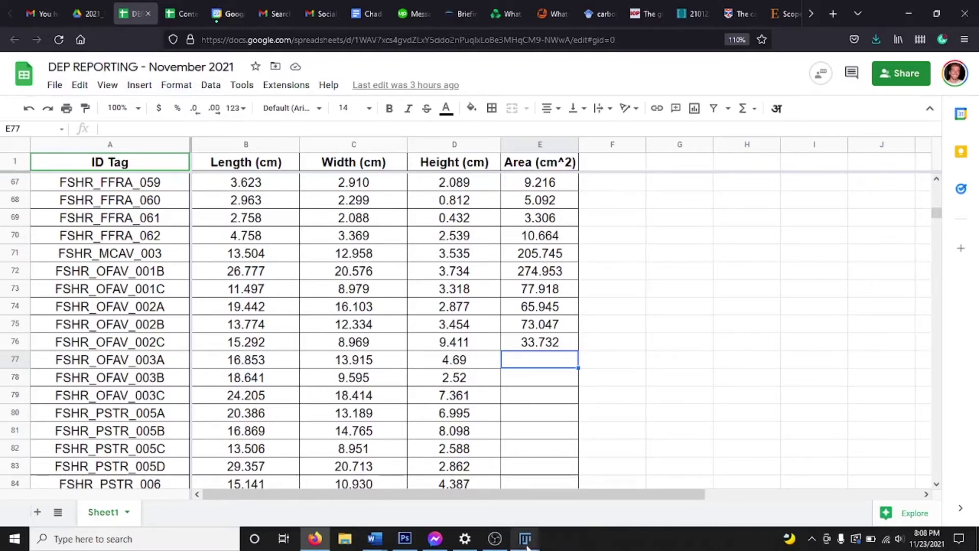
- Review the Area (cm^2) column in the DEP REPORTING sheet
mouse_move(525, 538)
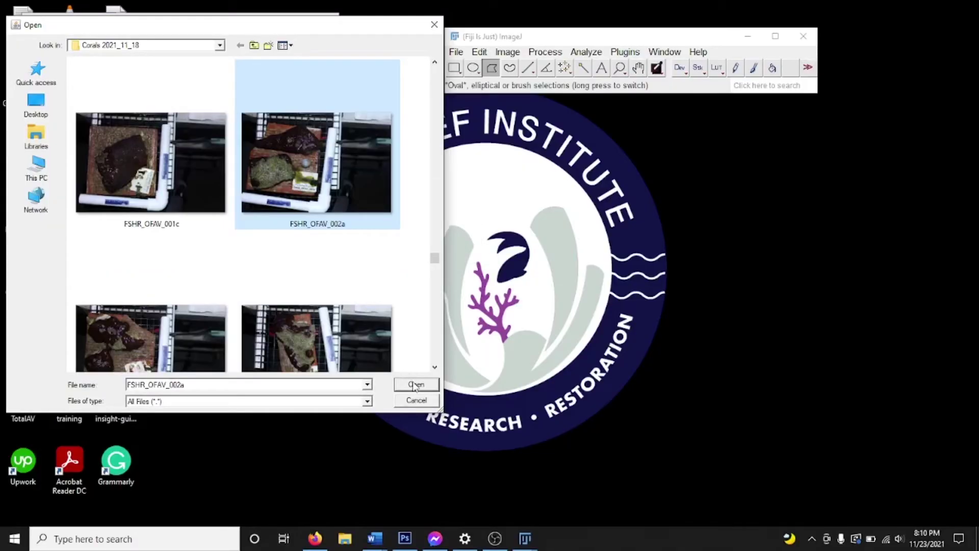
- Open FSHR_OFAV_002a.JPG from the Corals 2021_11_18 file list
left_click(414, 383)
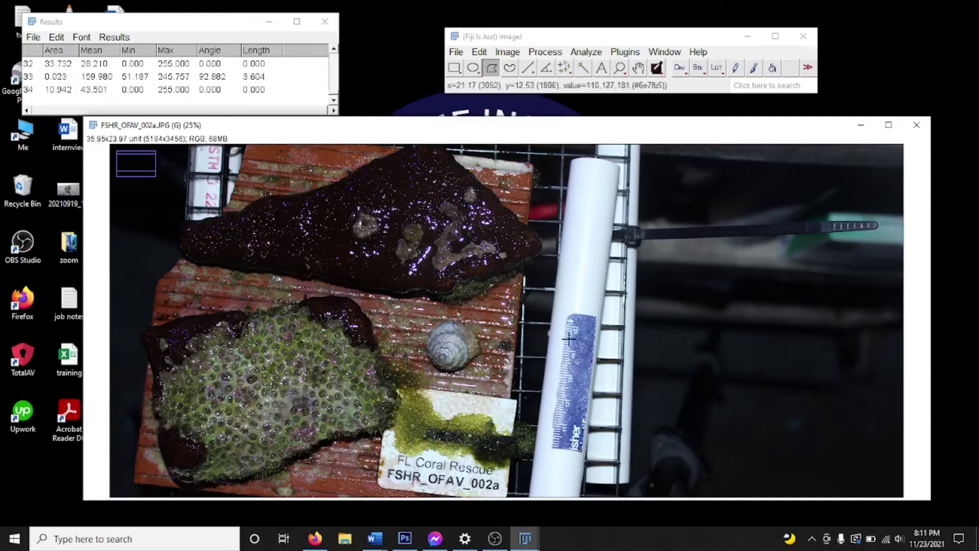
- Draw a straight line along the ruler from 11 to 14 and measure it (3.342)
left_click(528, 68)
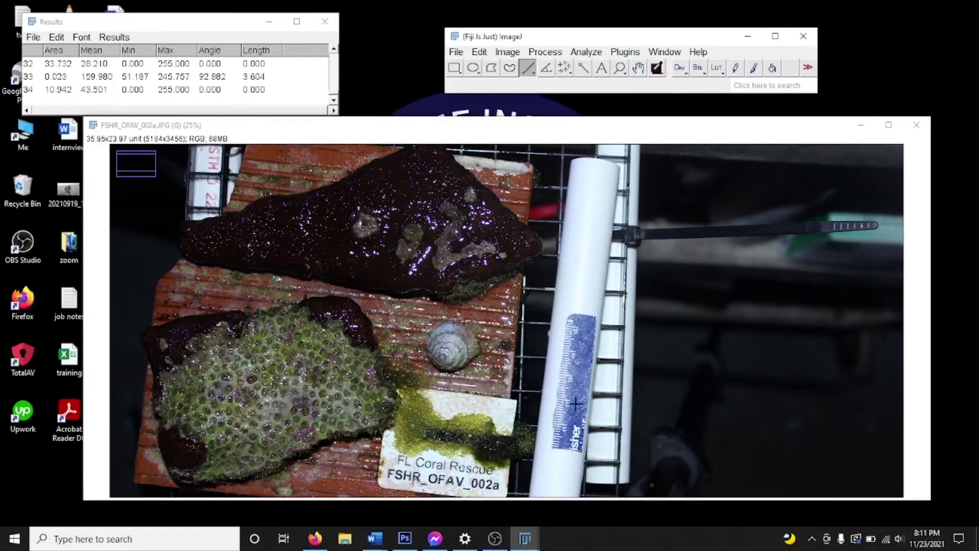
scroll(576, 404, "up", 4)
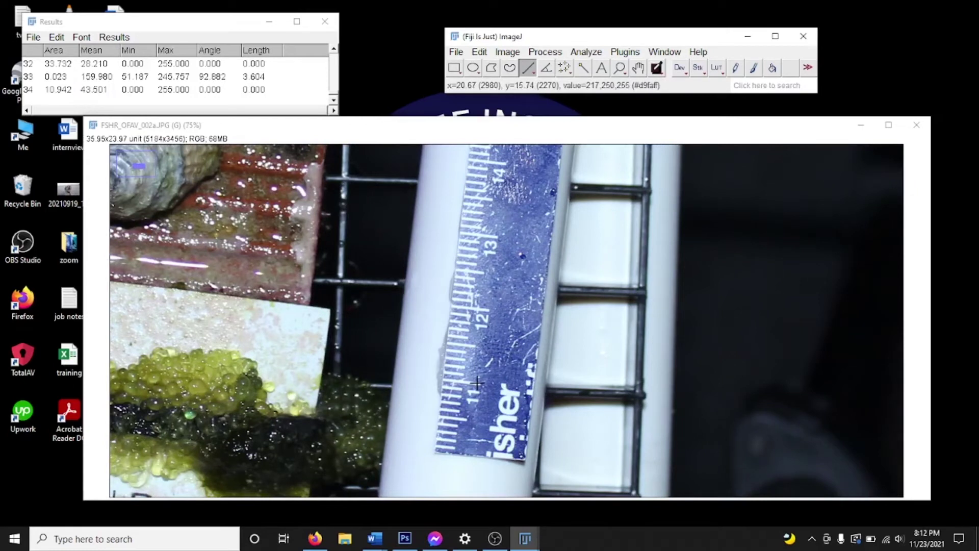
left_click_drag(478, 383, 505, 163)
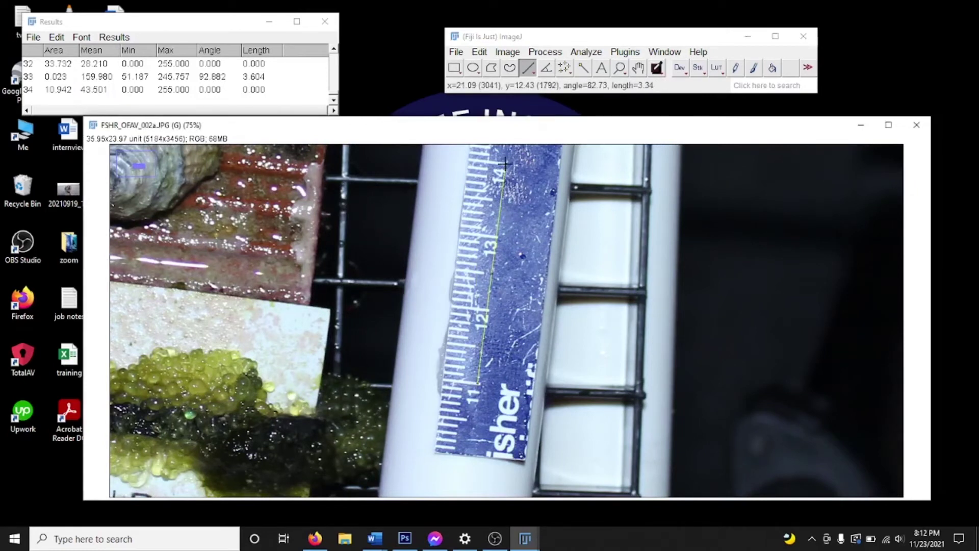
key("ctrl+m")
- Set the scale's known distance to 3 units, giving 160.6255 pixels/unit
left_click(586, 51)
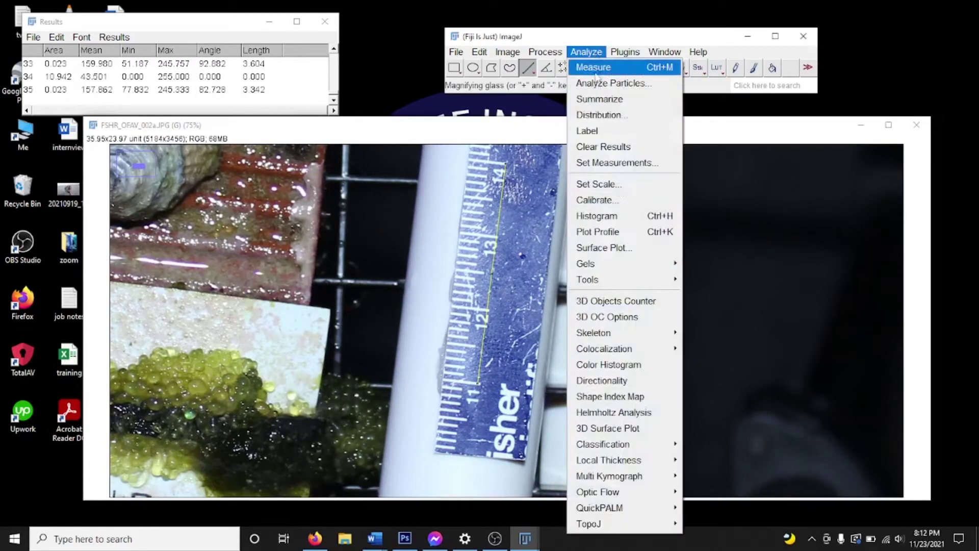
left_click(619, 187)
double_click(520, 137)
type("3")
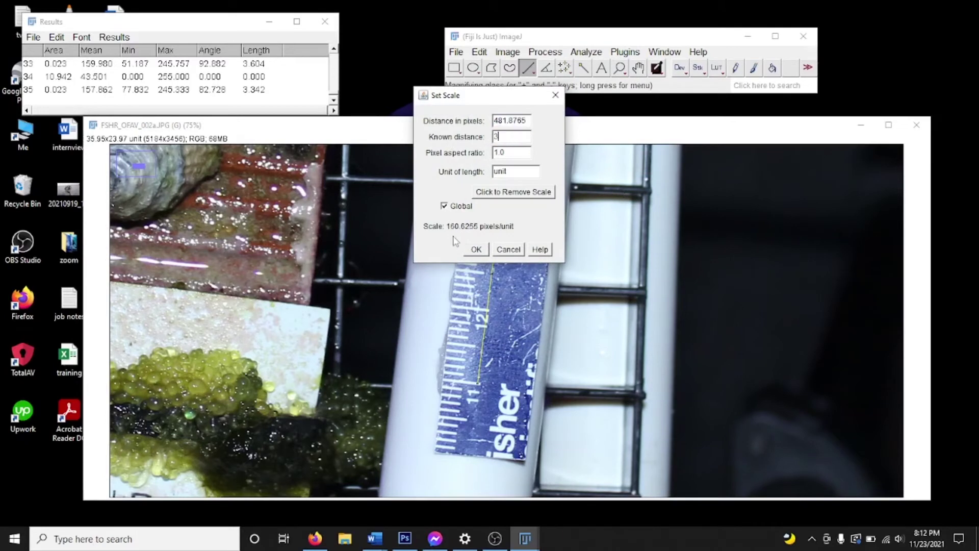
left_click(477, 250)
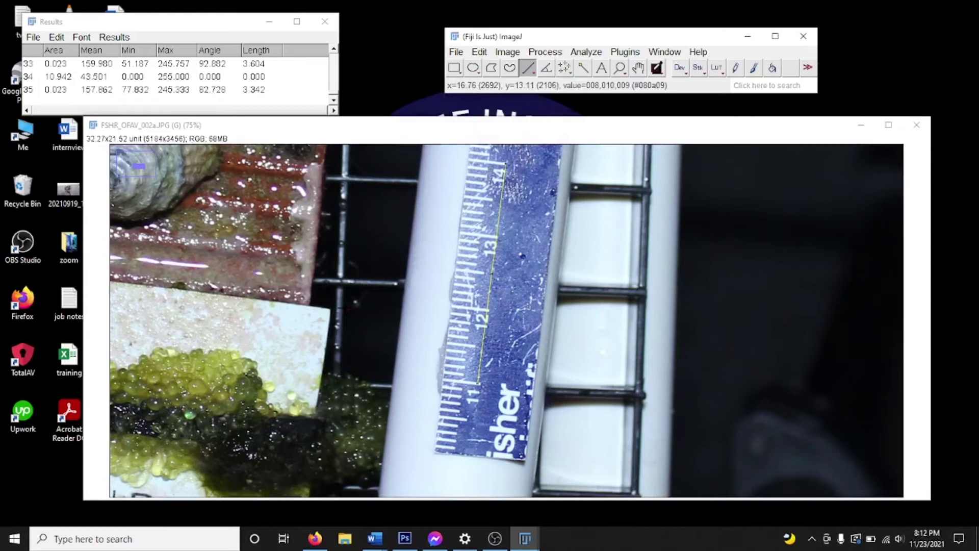
key("minus")
key("minus")
key("minus")
key("minus")
key("plus")
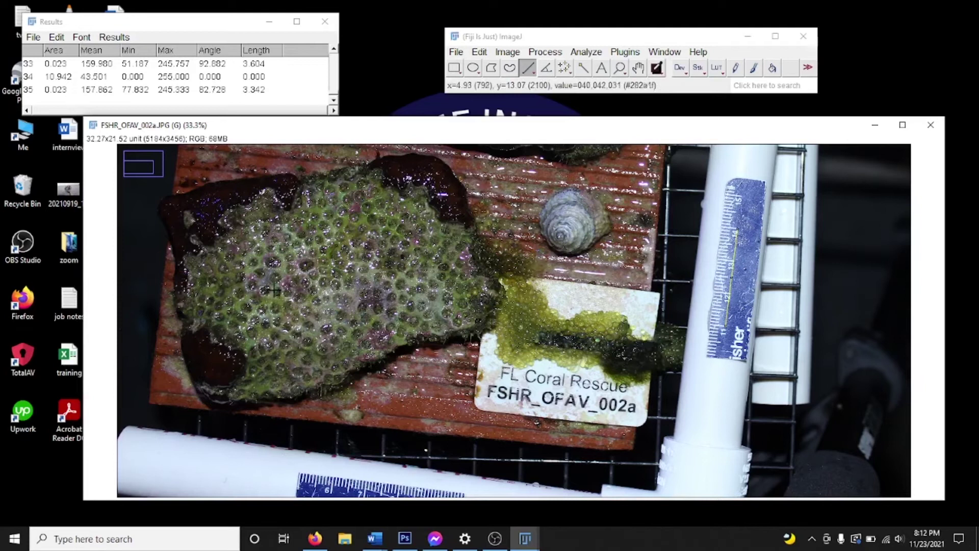
- With the polygon tool, trace around the dark dead hole on the coral's left side
left_click_drag(256, 308, 304, 347)
scroll(254, 383, "up", 1)
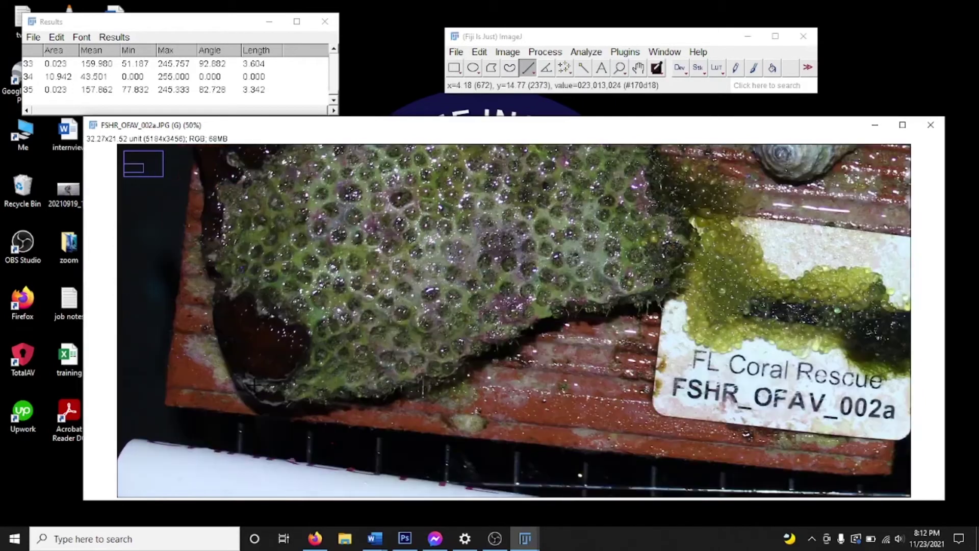
scroll(294, 365, "up", 1)
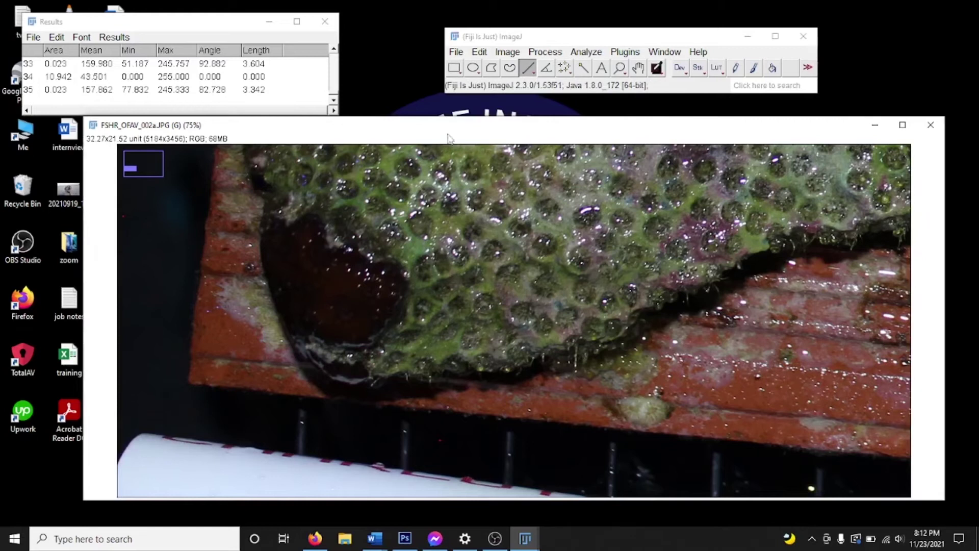
left_click(492, 69)
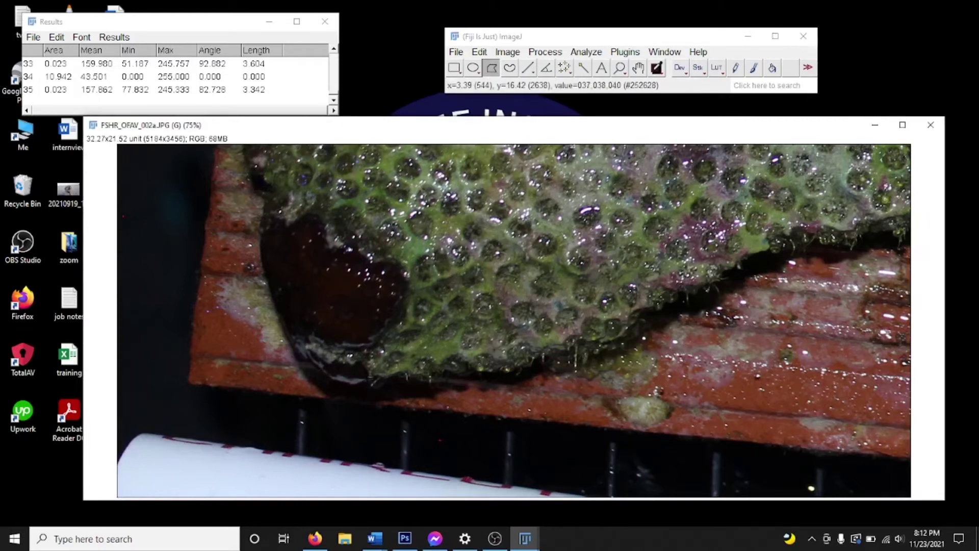
left_click(367, 365)
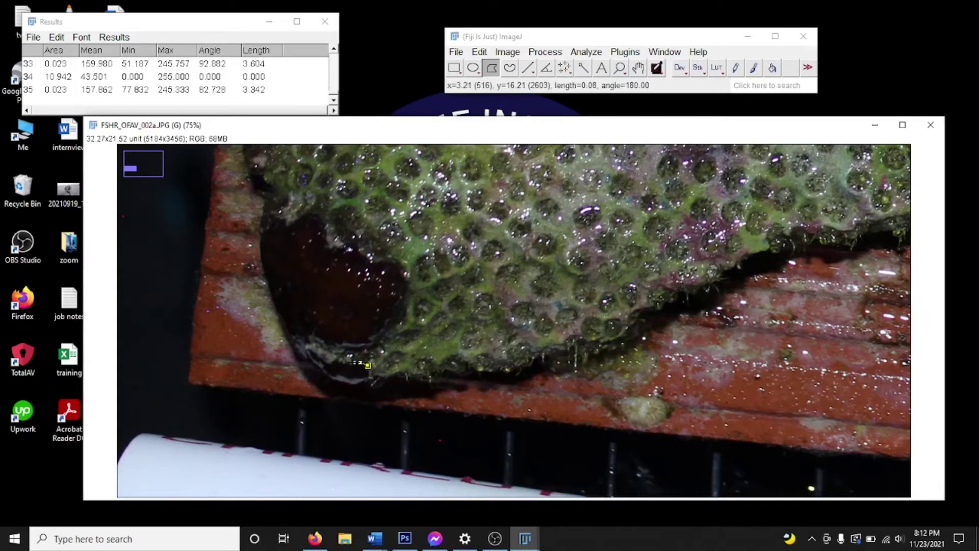
left_click(336, 360)
left_click(340, 343)
left_click(361, 347)
left_click(378, 335)
left_click(400, 322)
left_click(409, 303)
left_click(398, 256)
left_click(350, 247)
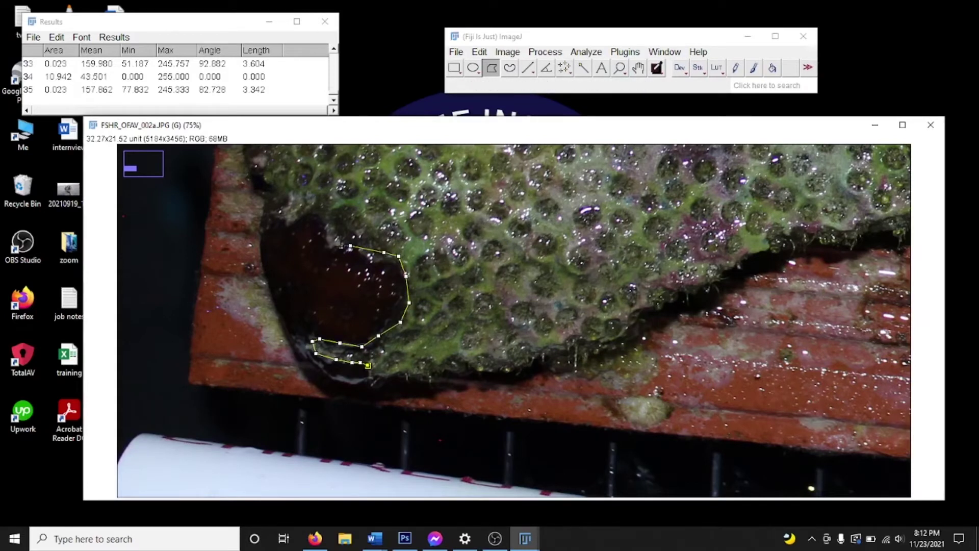
left_click(330, 244)
left_click(331, 193)
left_click(316, 192)
left_click(302, 216)
left_click(276, 206)
left_click(285, 188)
left_click(269, 181)
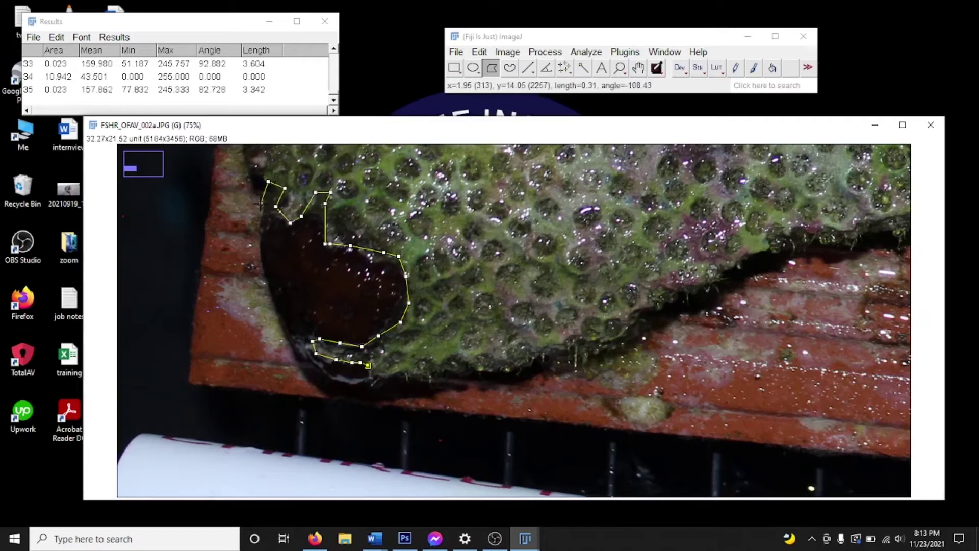
left_click(260, 206)
left_click(259, 235)
- Extend the polygon down the left edge and around the small pocket below the hole
left_click(268, 279)
left_click(274, 313)
left_click(293, 355)
left_click(316, 389)
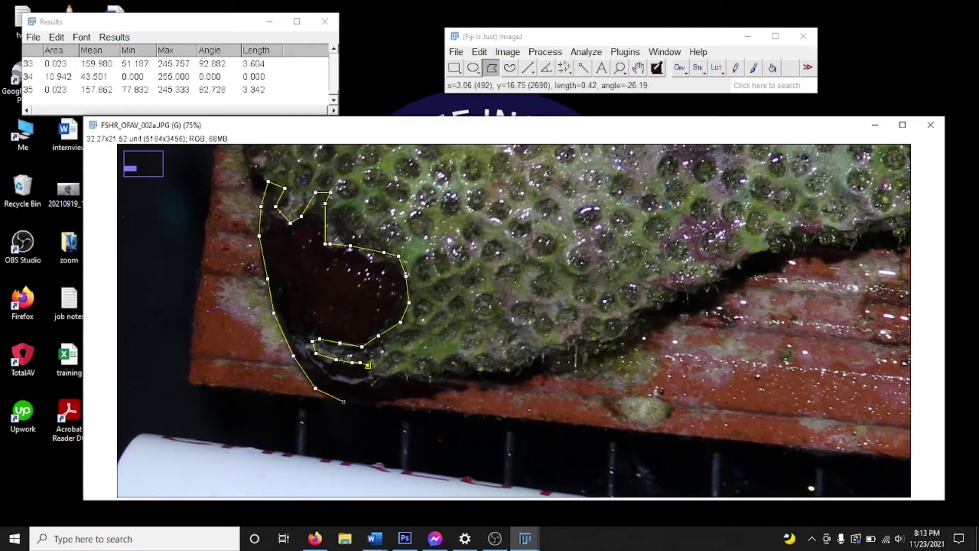
left_click(344, 399)
left_click(376, 396)
left_click(383, 389)
left_click(383, 377)
left_click(373, 375)
left_click(361, 381)
left_click(342, 382)
left_click(333, 376)
left_click(351, 376)
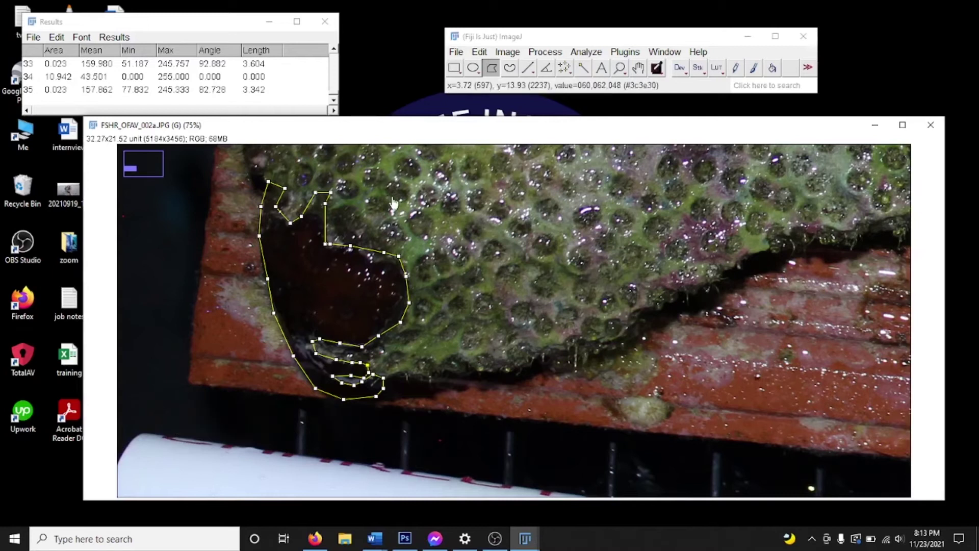
key("space")
left_click_drag(388, 202, 407, 499)
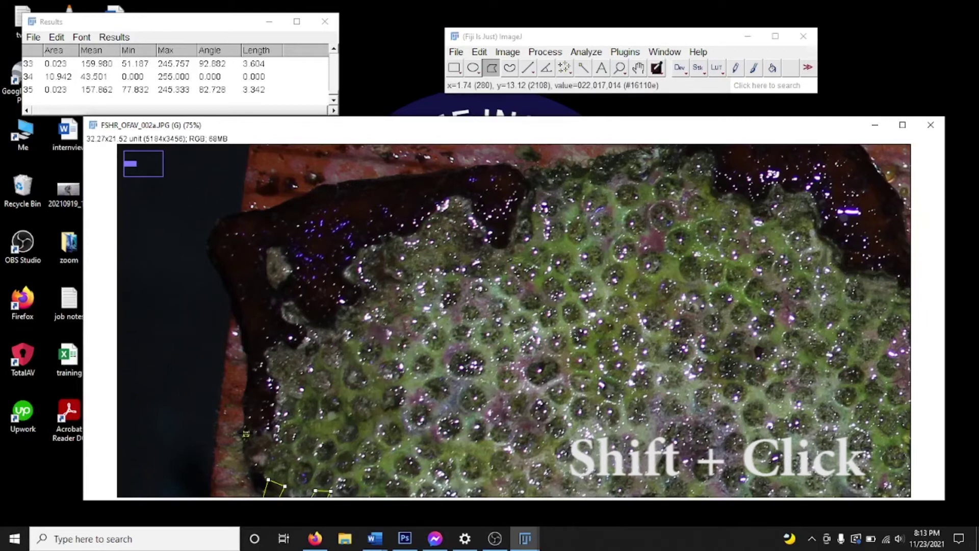
- Start a second selection region, tracing up the dark band's left and inner edges
left_click(246, 433, "shift")
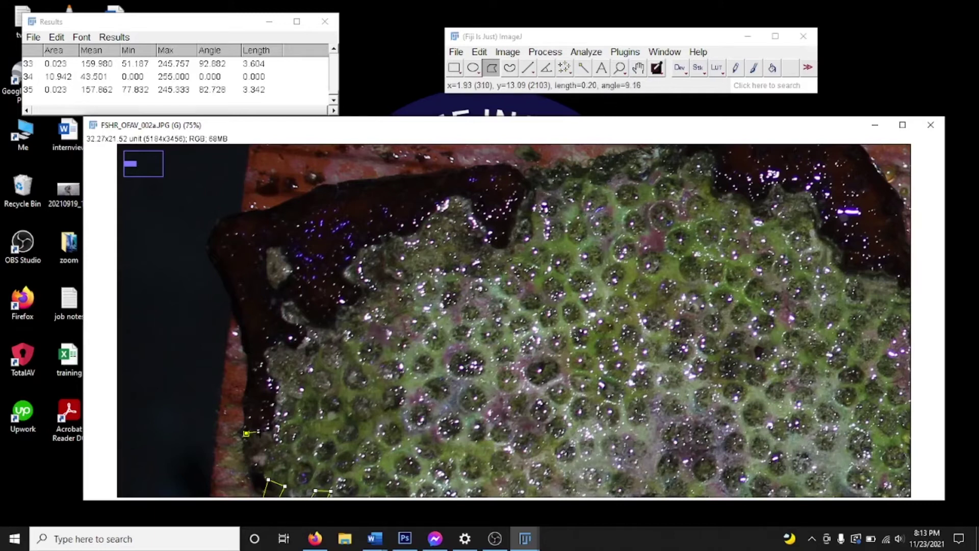
left_click(277, 424)
left_click(278, 402)
left_click(276, 386)
left_click(270, 376)
left_click(270, 360)
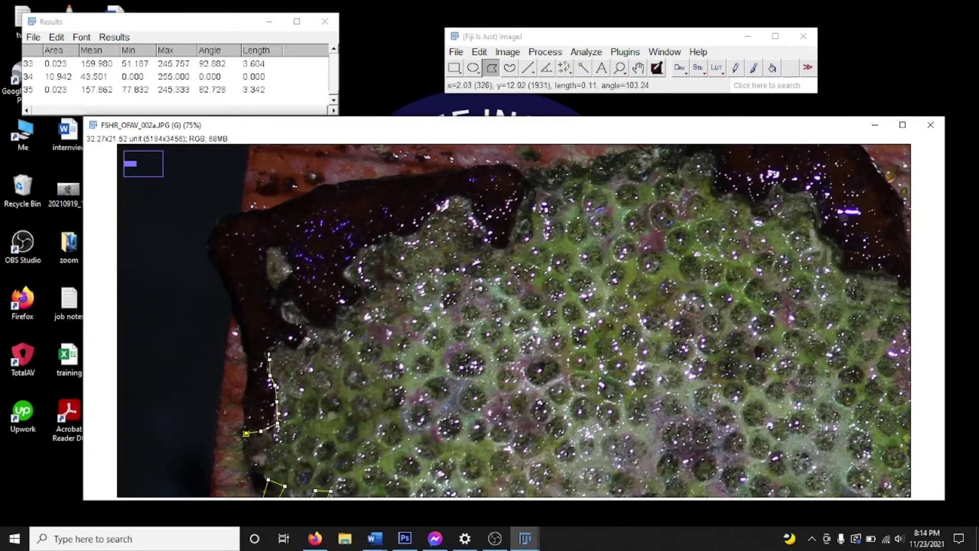
left_click(269, 351)
left_click(281, 343)
left_click(295, 346)
left_click(301, 337)
left_click(302, 330)
- Trace the dark band up to the top and close the second region
mouse_move(322, 326)
left_mouse_down()
mouse_move(349, 266)
mouse_move(484, 218)
mouse_move(441, 170)
mouse_move(235, 206)
left_mouse_up()
left_click(210, 223)
left_click(246, 338)
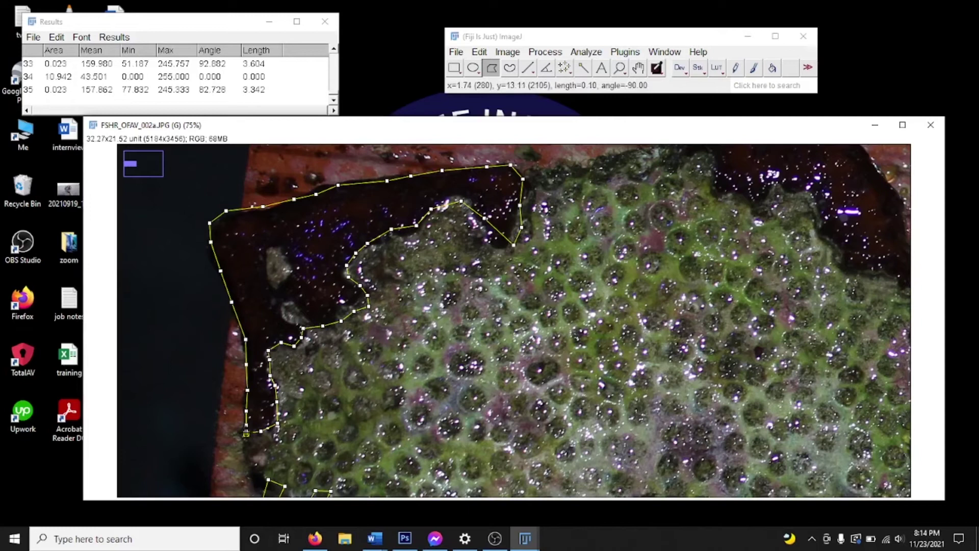
left_click(246, 433)
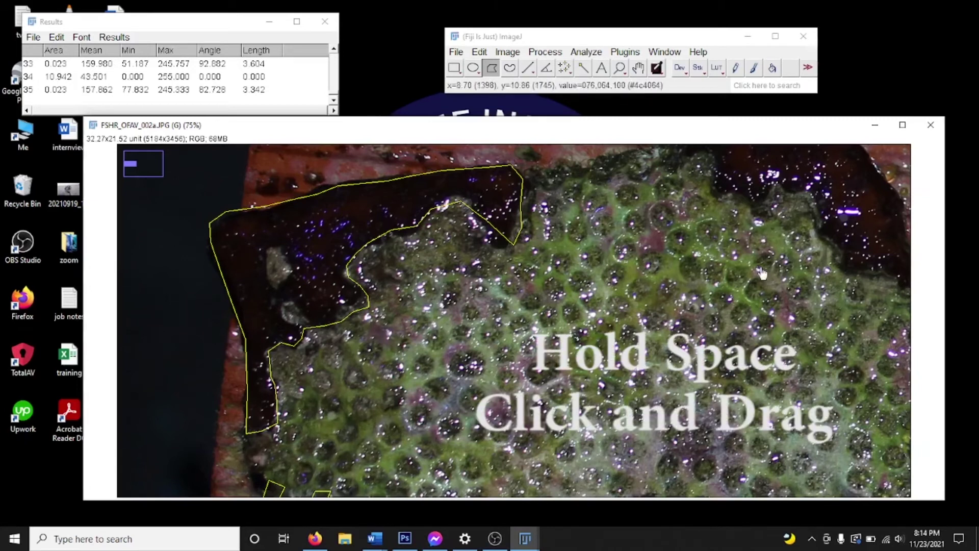
left_click_drag(763, 274, 519, 368)
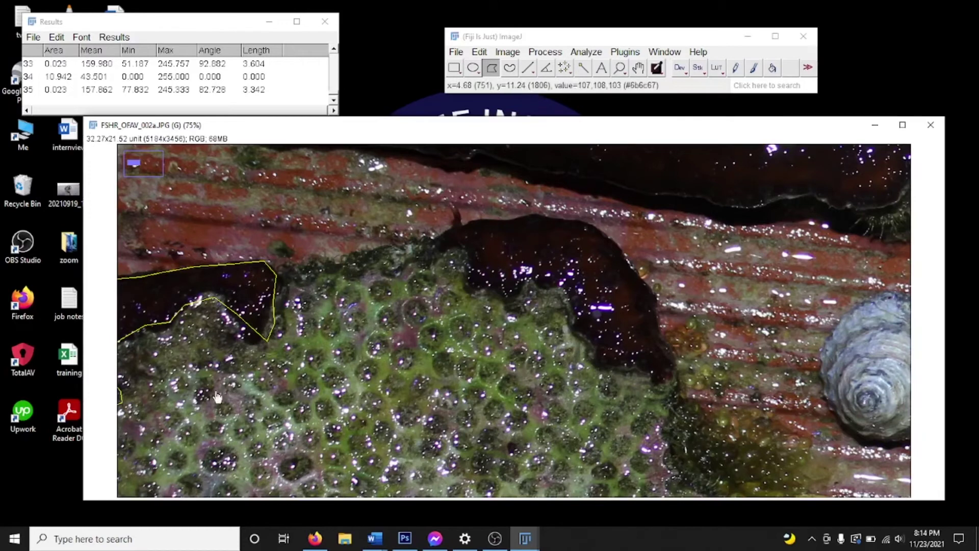
left_click_drag(235, 394, 486, 346)
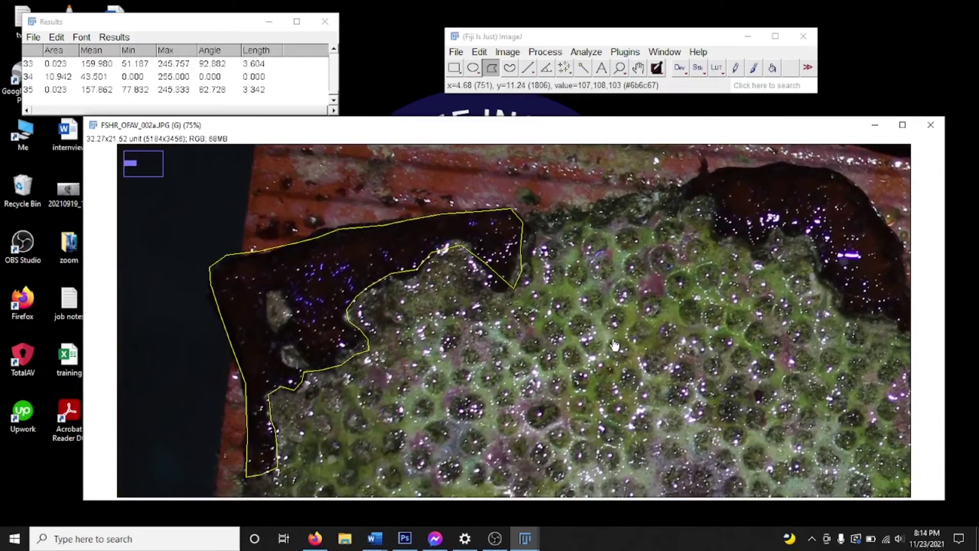
- Subtract the first small pale patch inside the dark band from the selection
left_click(285, 344, "alt")
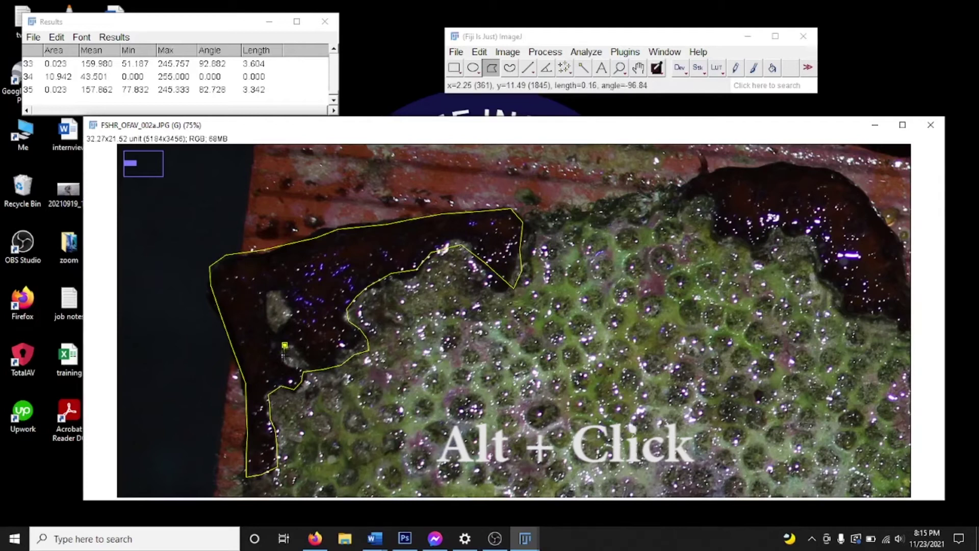
left_click(288, 363)
left_click(298, 366)
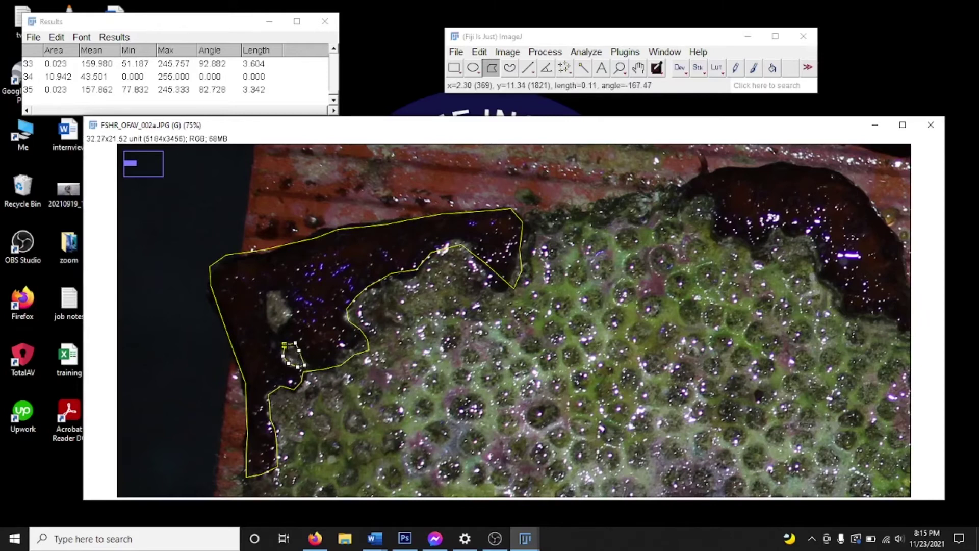
left_click(285, 345)
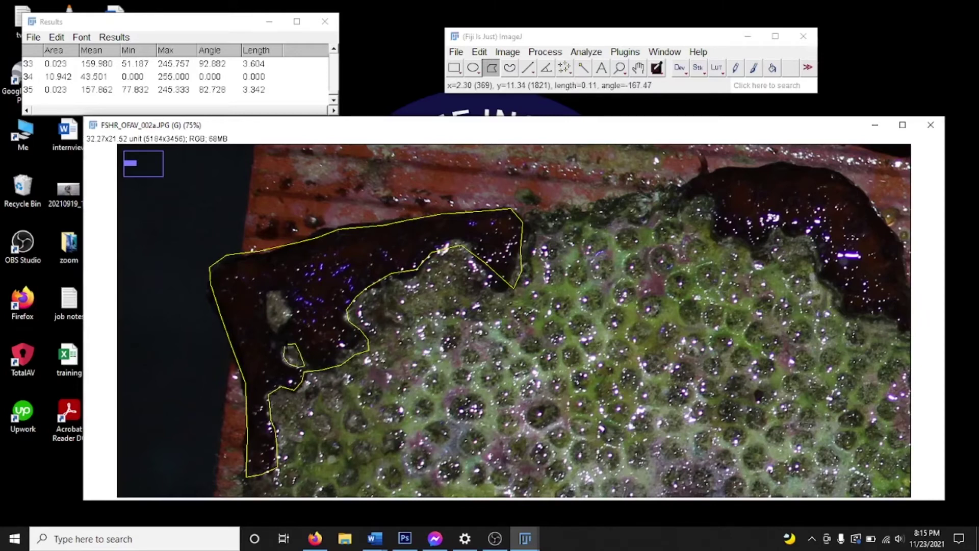
- Subtract the second pale patch from the selection and zoom out
left_click(270, 292, "alt")
left_click(269, 308)
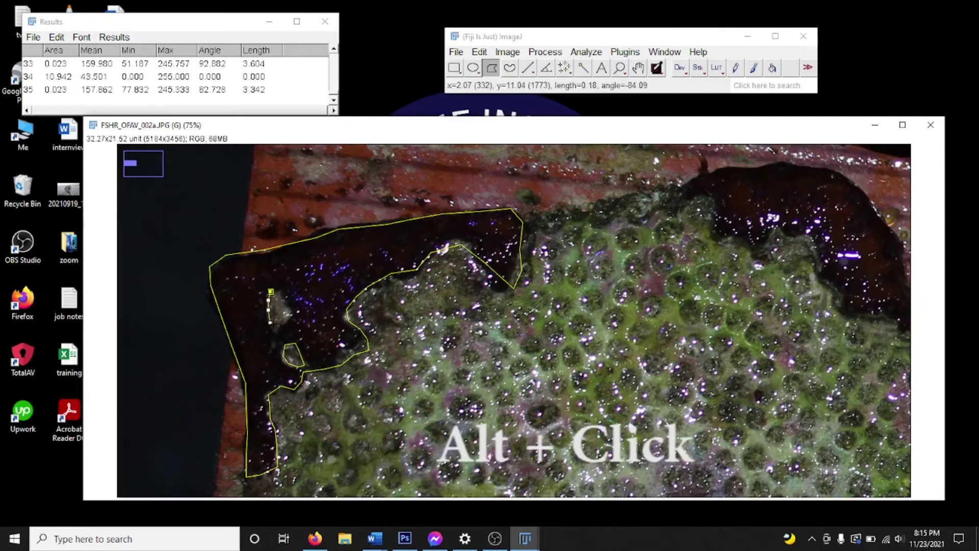
left_click(281, 324)
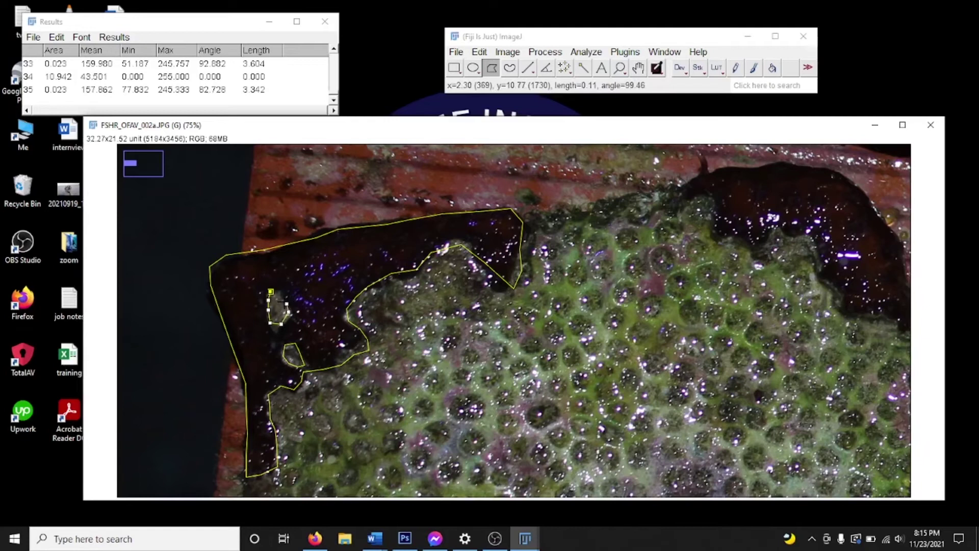
left_click(282, 302)
left_click(271, 291)
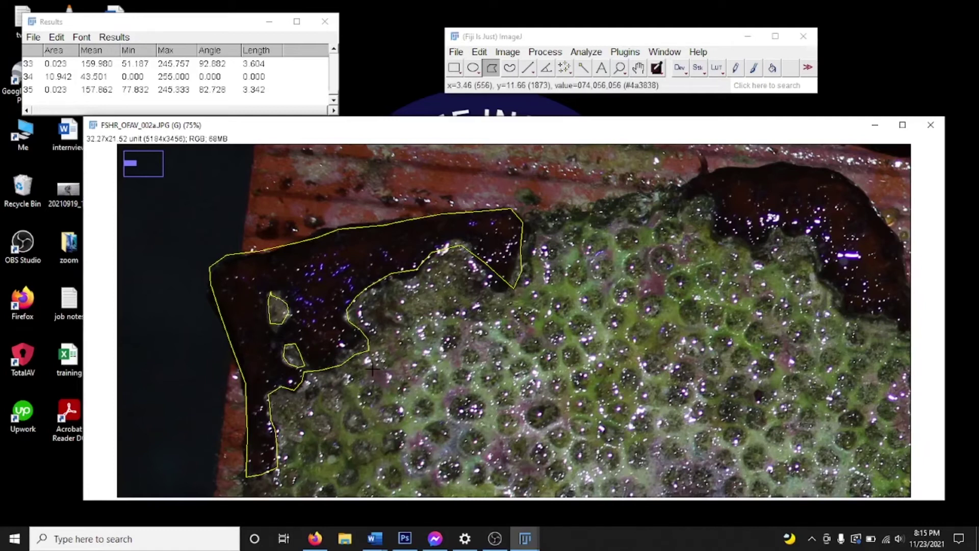
scroll(372, 367, "down", 3)
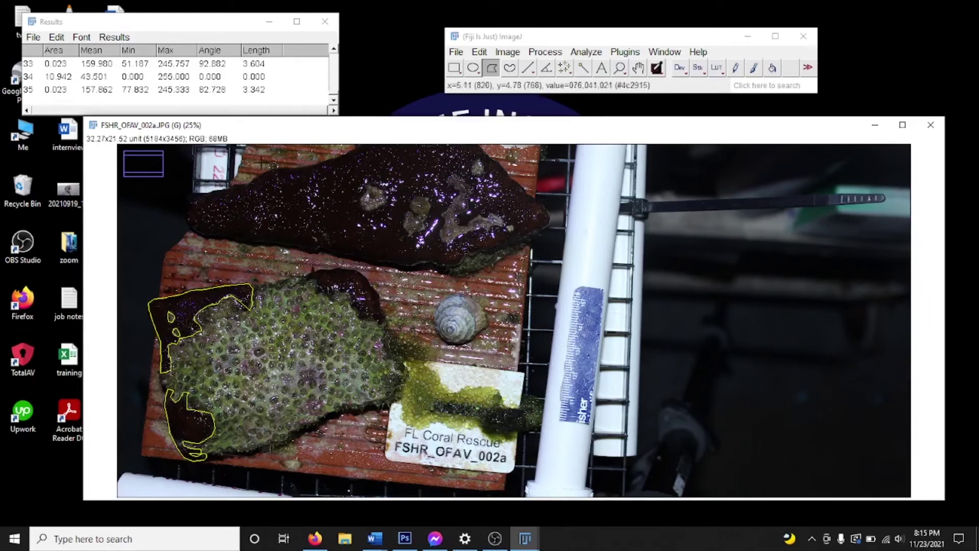
- Fill the traced dead areas with black using Edit > Clear
left_click(484, 57)
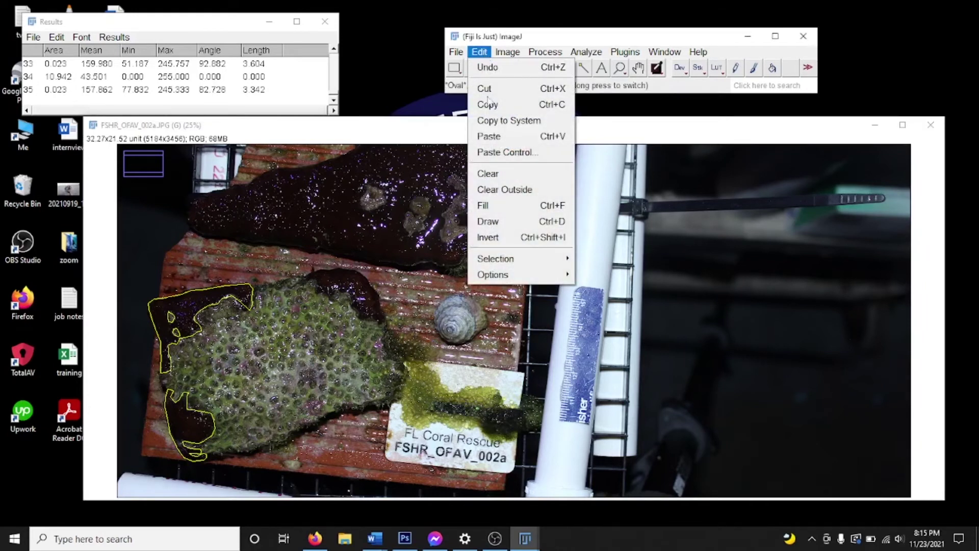
left_click(504, 178)
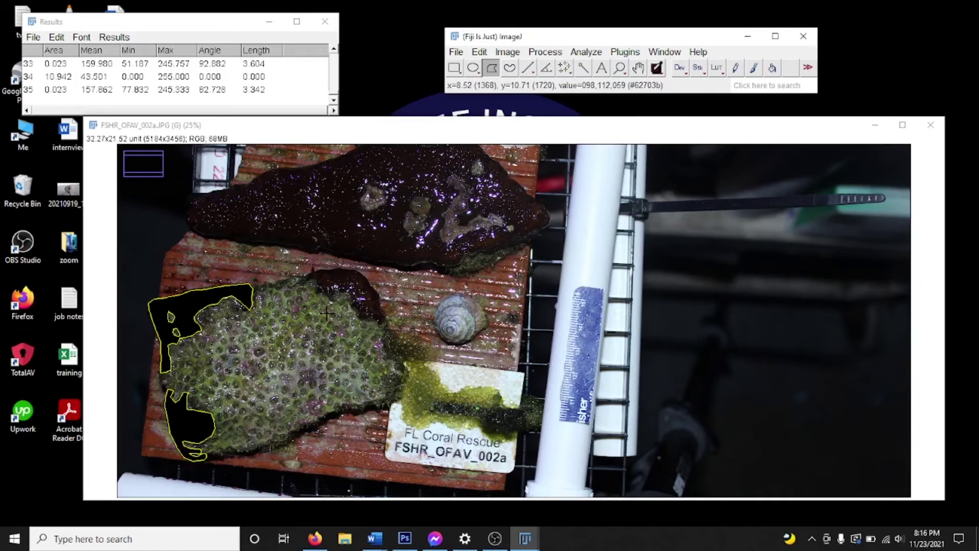
scroll(332, 285, "up", 2)
scroll(332, 265, "down", 3)
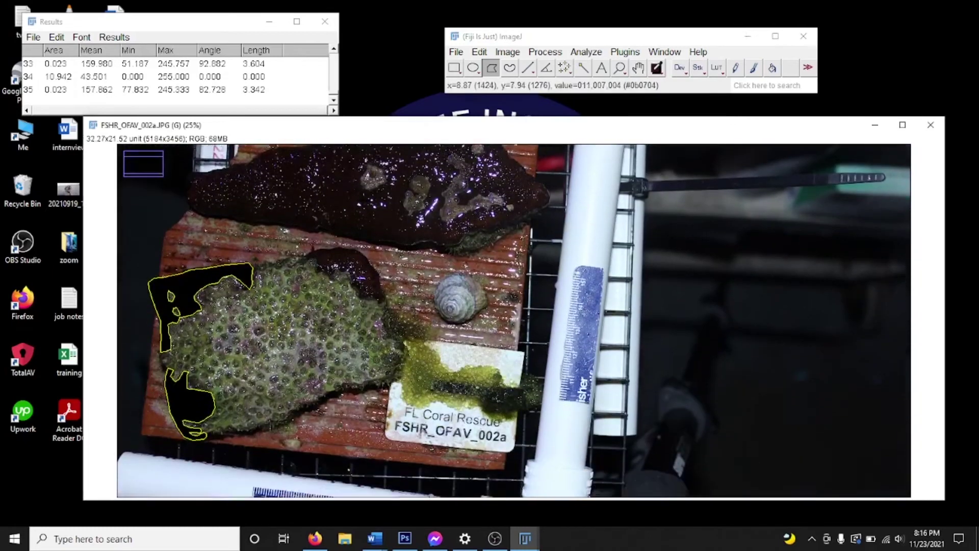
scroll(335, 276, "up", 3)
scroll(335, 275, "down", 3)
scroll(357, 281, "up", 3)
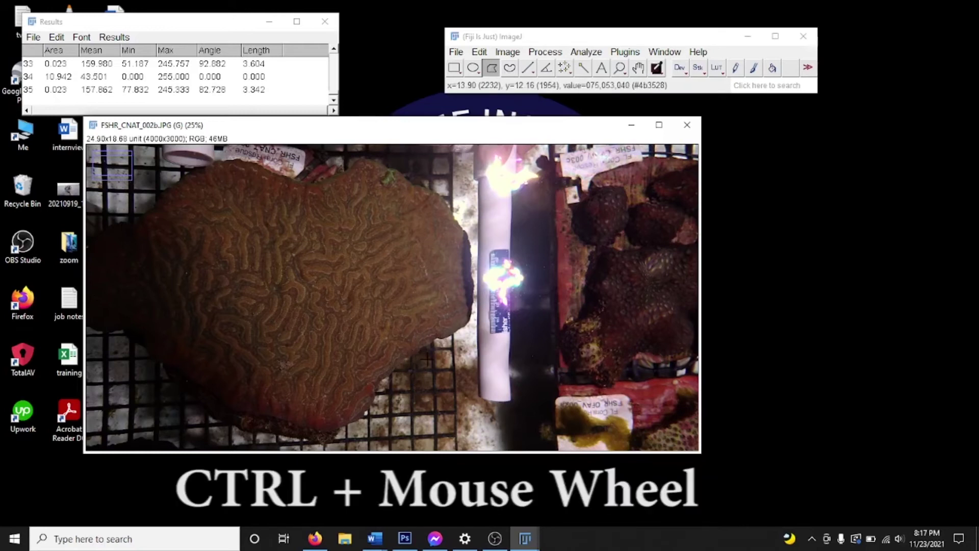
- Start a polygon along the brain coral's lower edge, tracing up toward the ruler
scroll(426, 359, "up", 4)
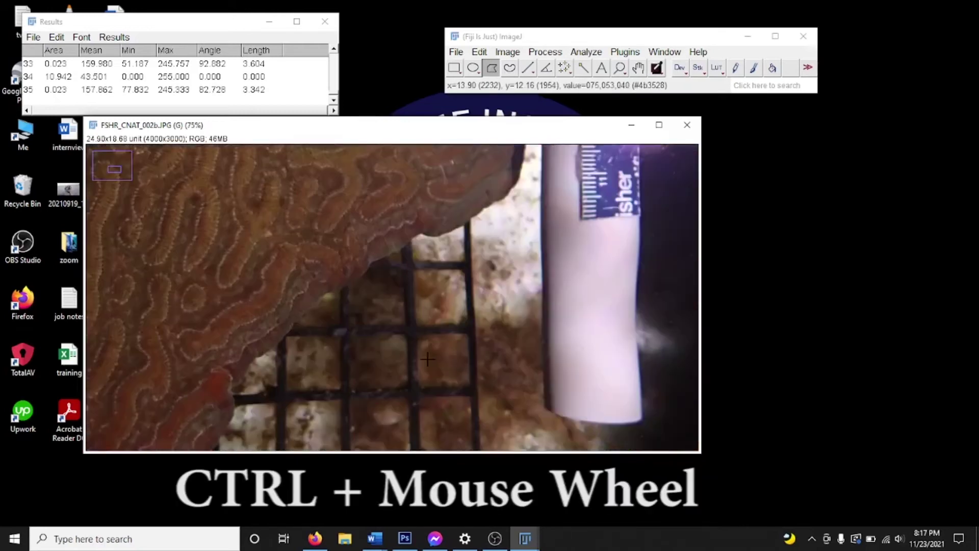
left_click(257, 360)
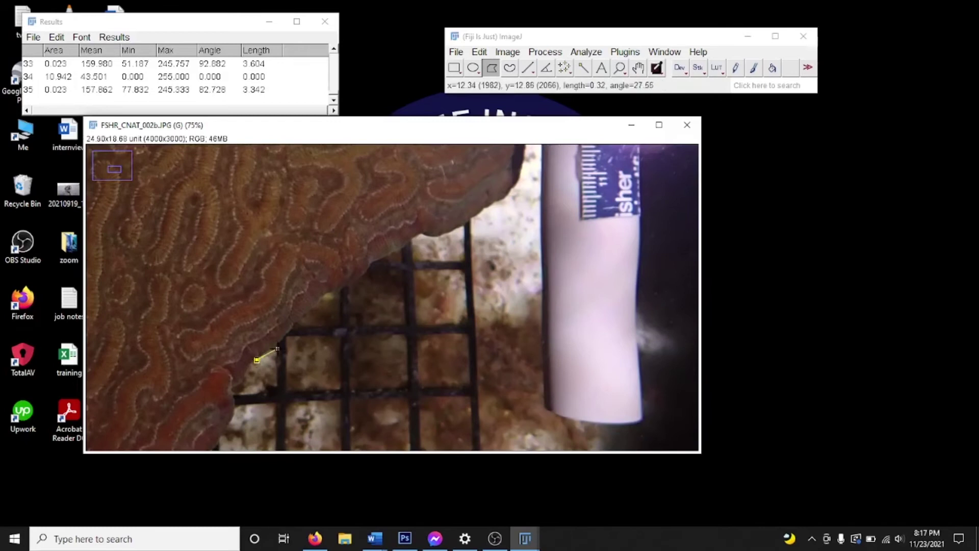
left_click(278, 348)
left_click(289, 334)
left_click(296, 325)
left_click(304, 317)
left_click(316, 306)
left_click(328, 296)
mouse_move(335, 289)
left_mouse_down()
mouse_move(512, 193)
mouse_move(521, 170)
left_mouse_up()
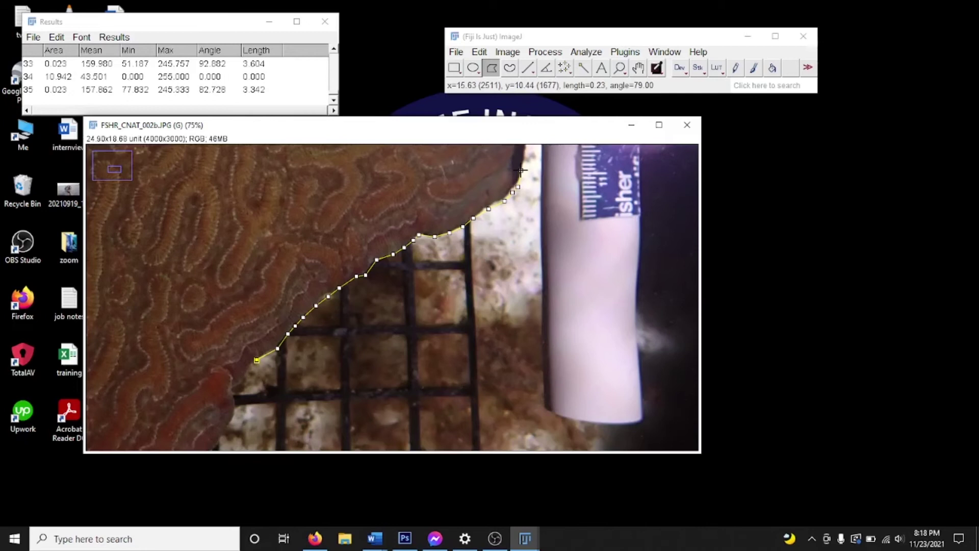
- Continue the polygon up the coral's right edge beside the ruler
left_click_drag(521, 171, 457, 416)
left_click(456, 417)
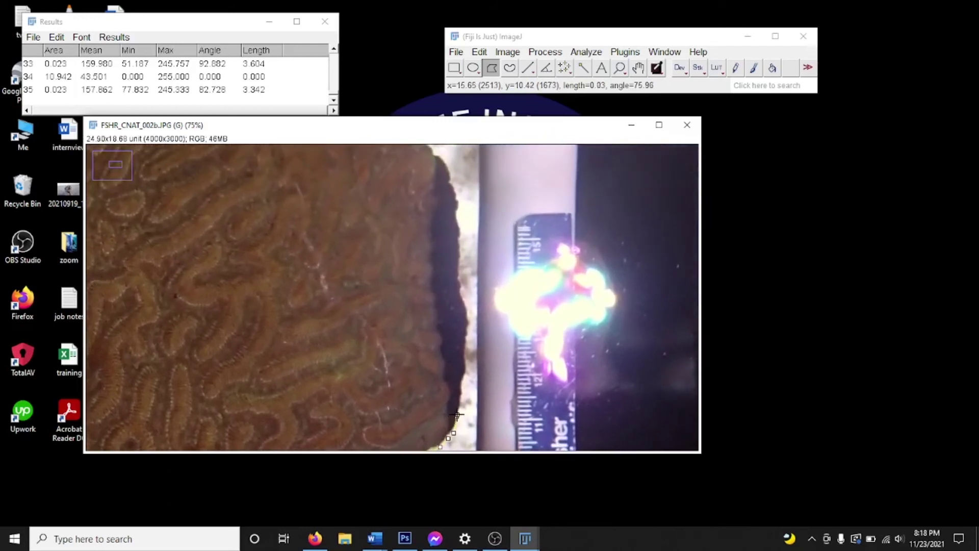
left_click(459, 406)
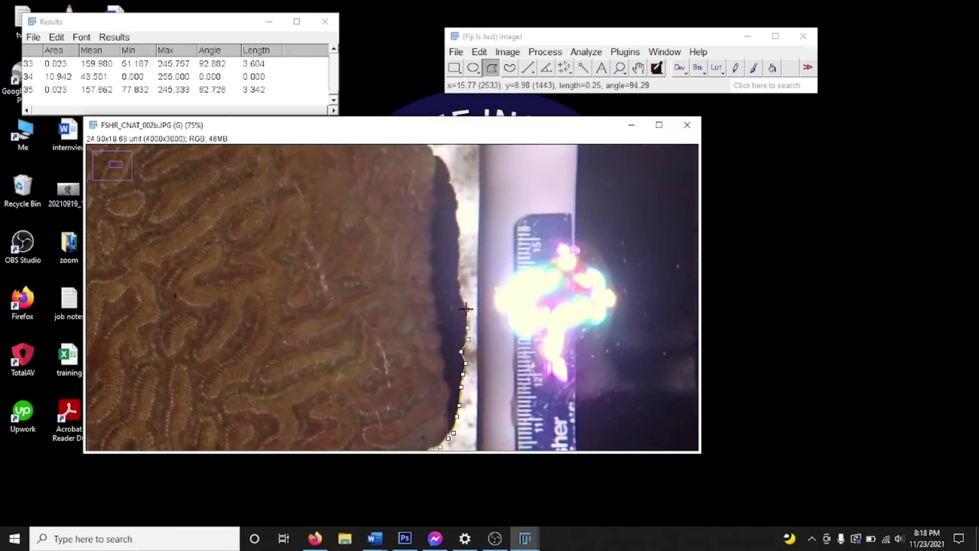
left_click(467, 309)
left_click(459, 297)
left_click(458, 280)
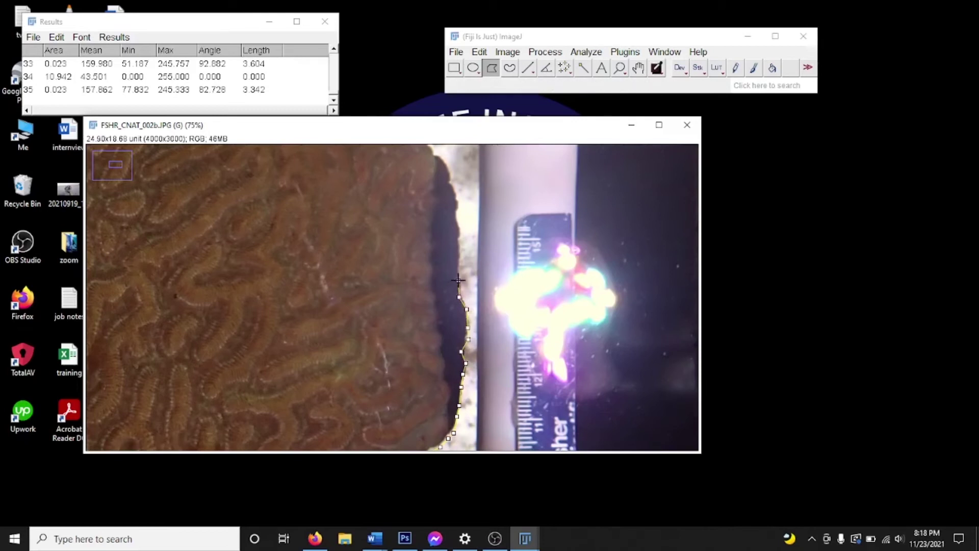
left_click(460, 263)
left_click(459, 243)
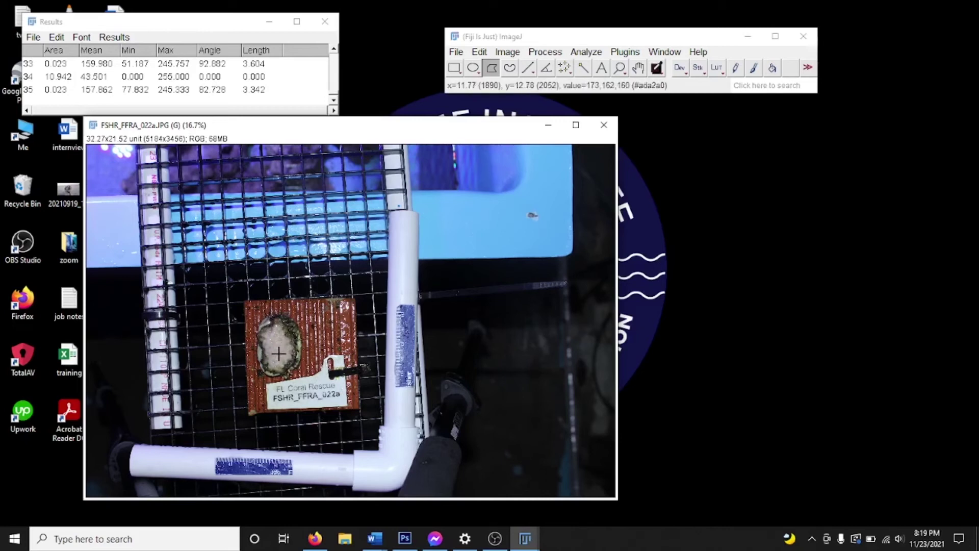
- Zoom in on the coral and trace the pale tissue's left edge and bottom
scroll(278, 354, "up", 3)
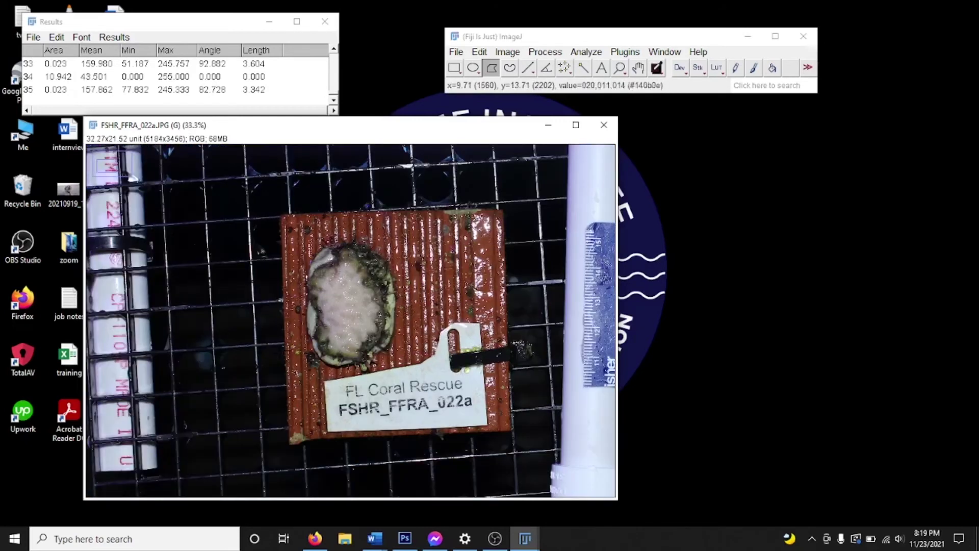
scroll(420, 338, "up", 1)
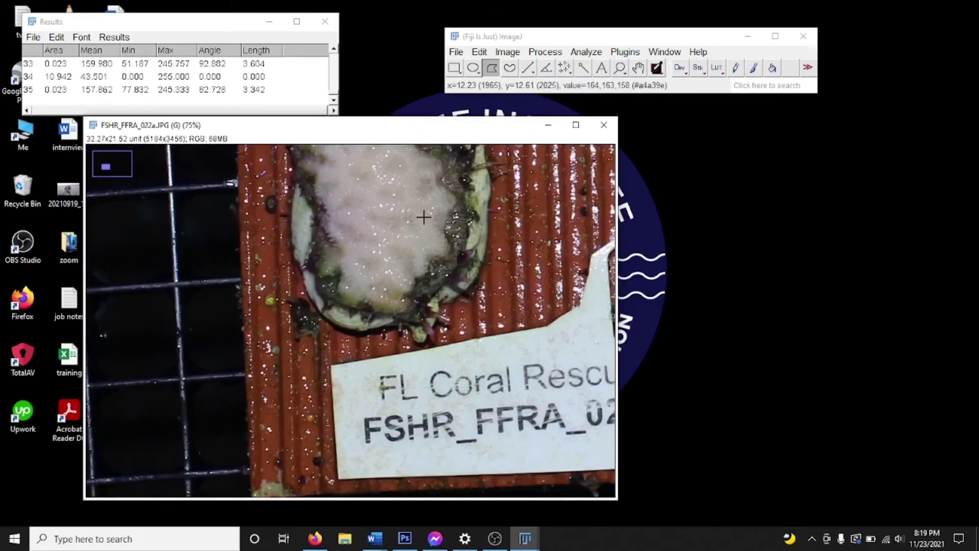
left_click_drag(424, 217, 422, 334)
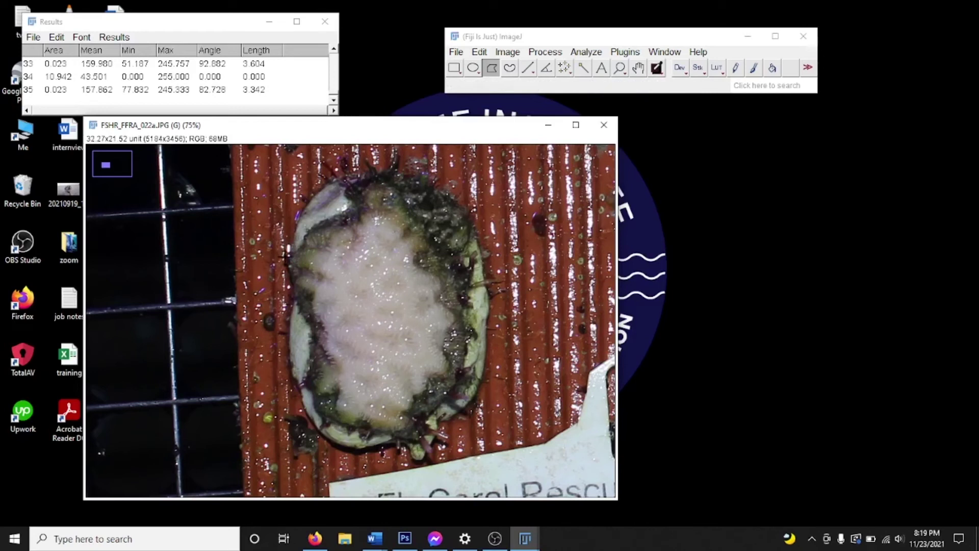
left_click(292, 260)
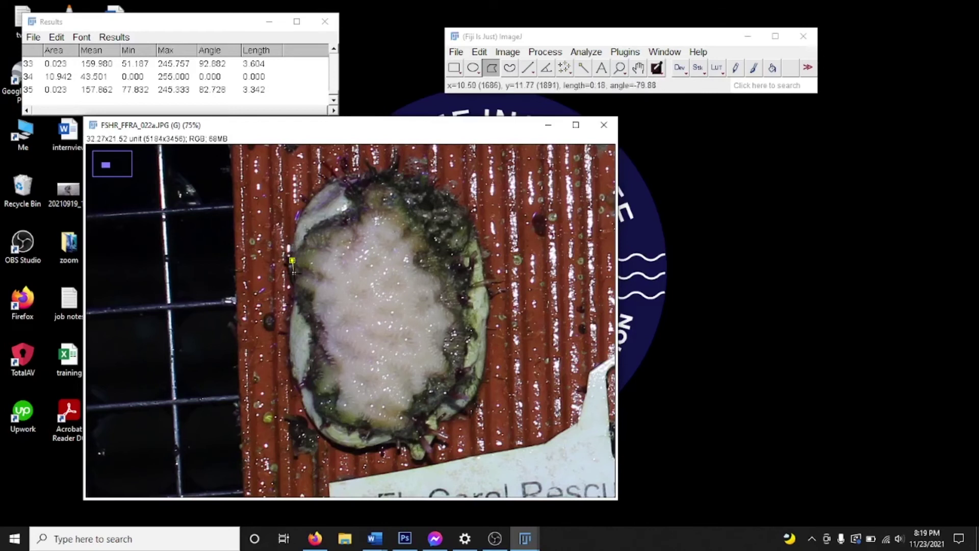
left_click(314, 300)
left_click(318, 319)
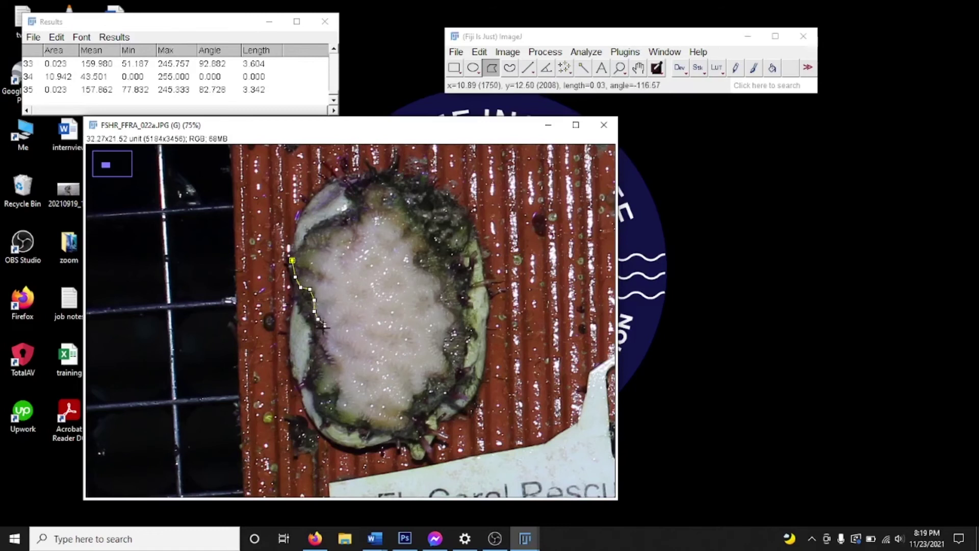
left_click(324, 324)
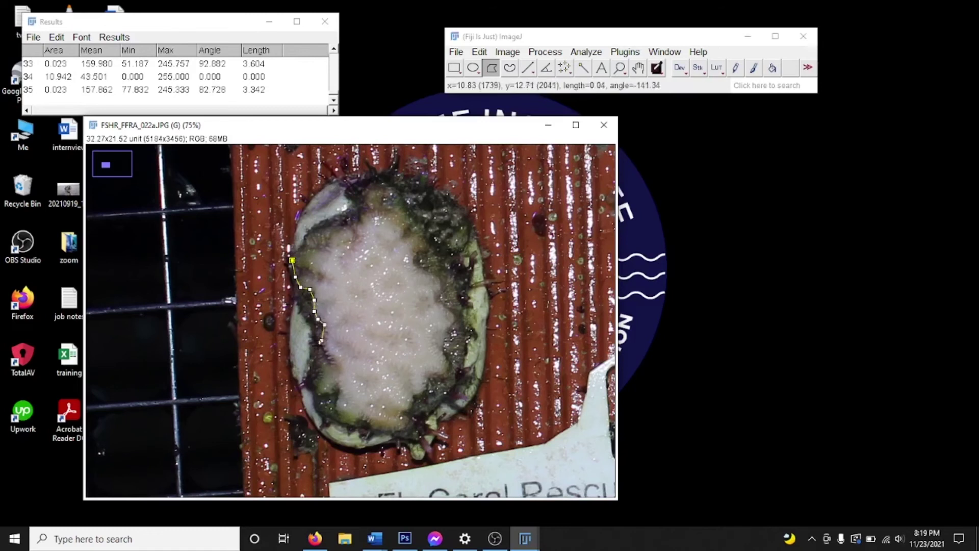
left_click(309, 386)
left_click(337, 391)
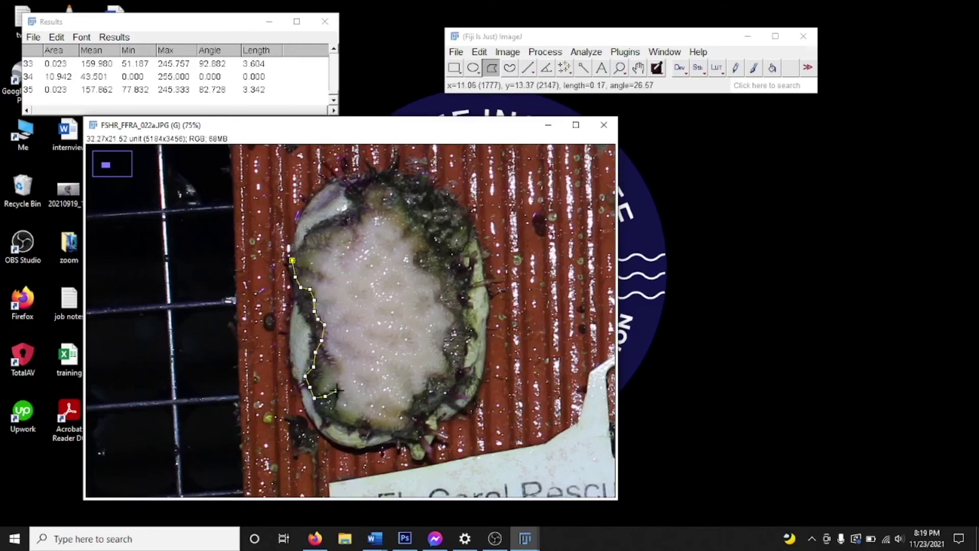
left_click(348, 427)
left_click(357, 420)
left_click(363, 420)
left_click(370, 425)
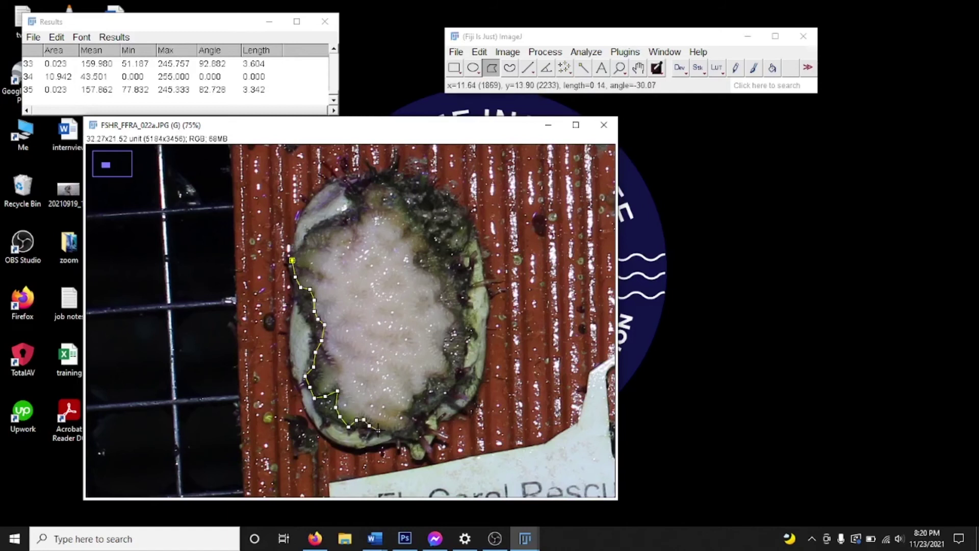
- Continue the tissue outline up the right side toward the top
left_click(398, 433)
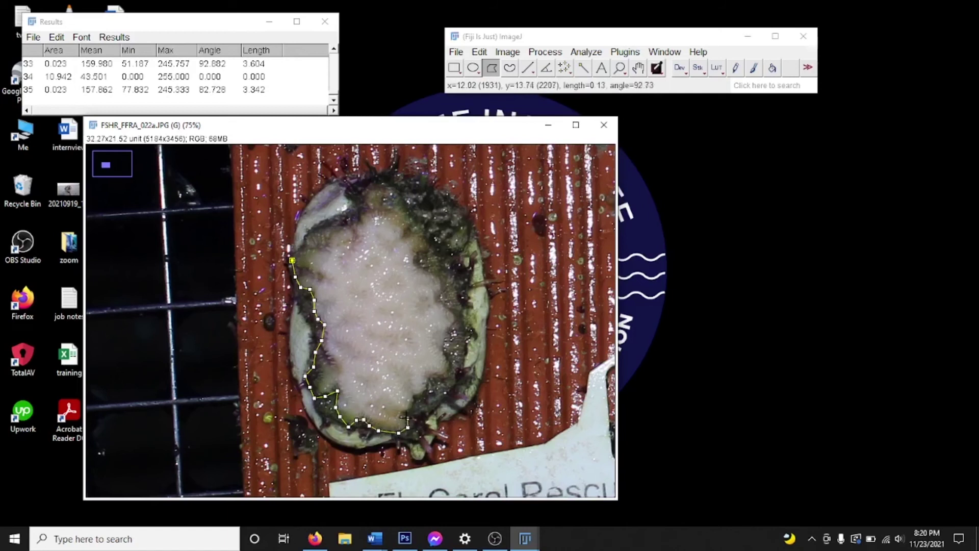
left_click(405, 419)
left_click(413, 395)
left_click(425, 390)
left_click(426, 380)
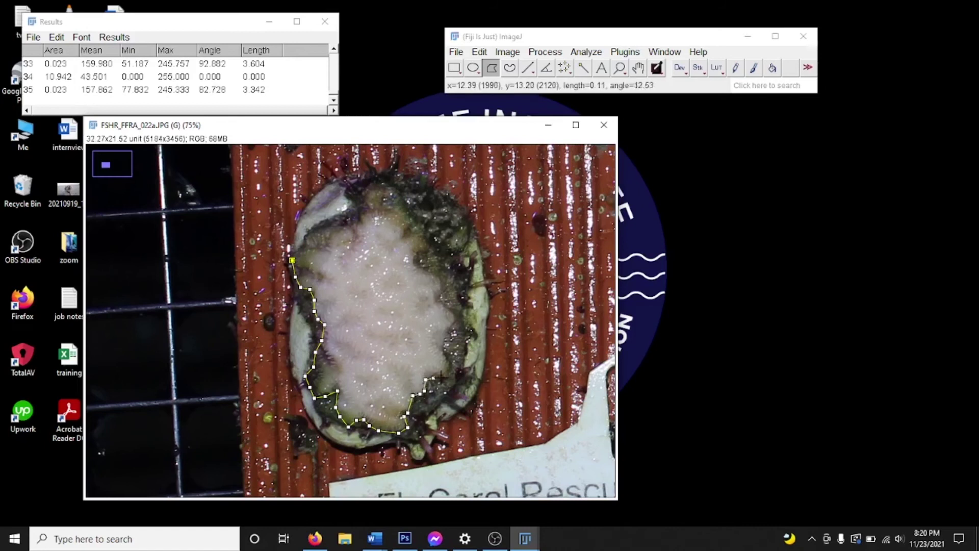
left_click(444, 370)
left_click(447, 362)
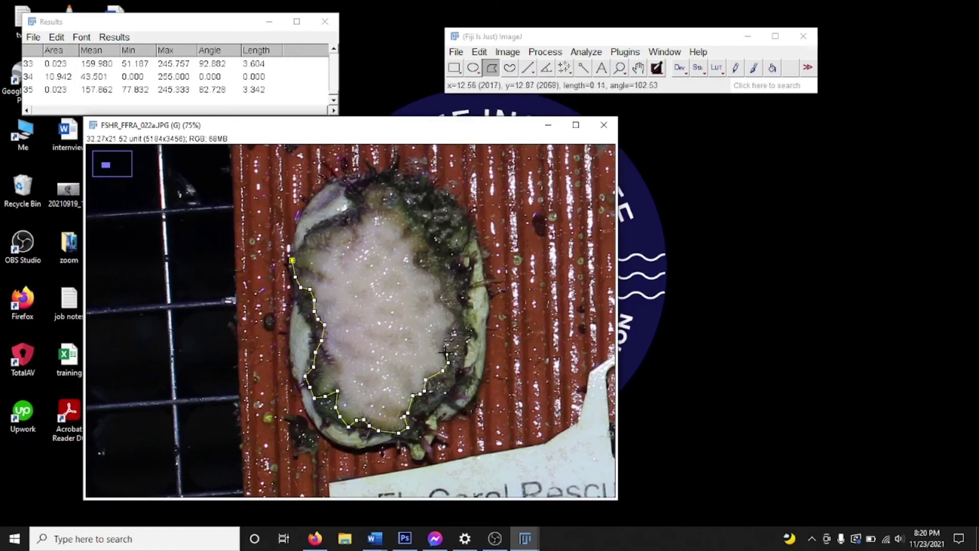
left_click(446, 351)
left_click(445, 340)
left_click(448, 329)
left_click(453, 312)
left_click(438, 306)
left_click(433, 300)
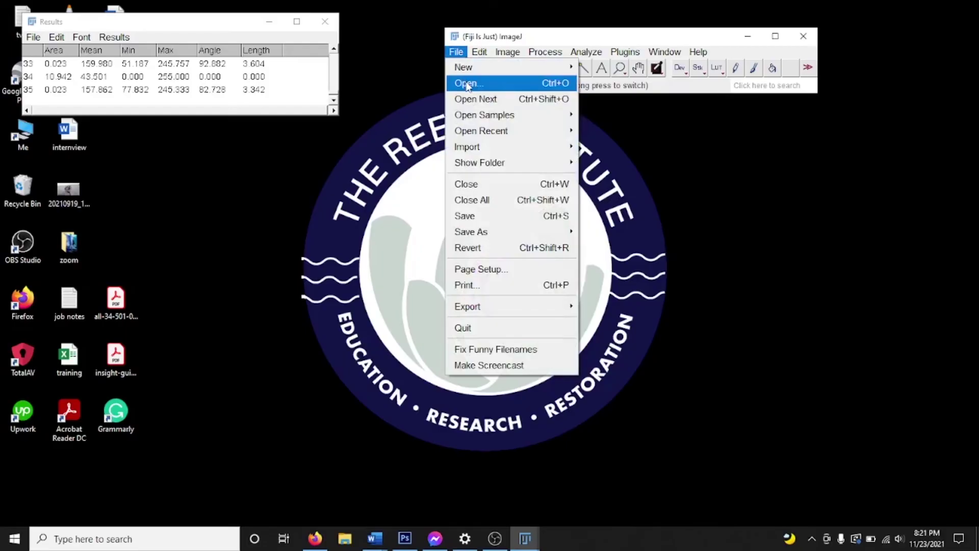
- Open FSHR_FFRA_013.JPG from the Corals 2021_11_18 folder
left_click(468, 84)
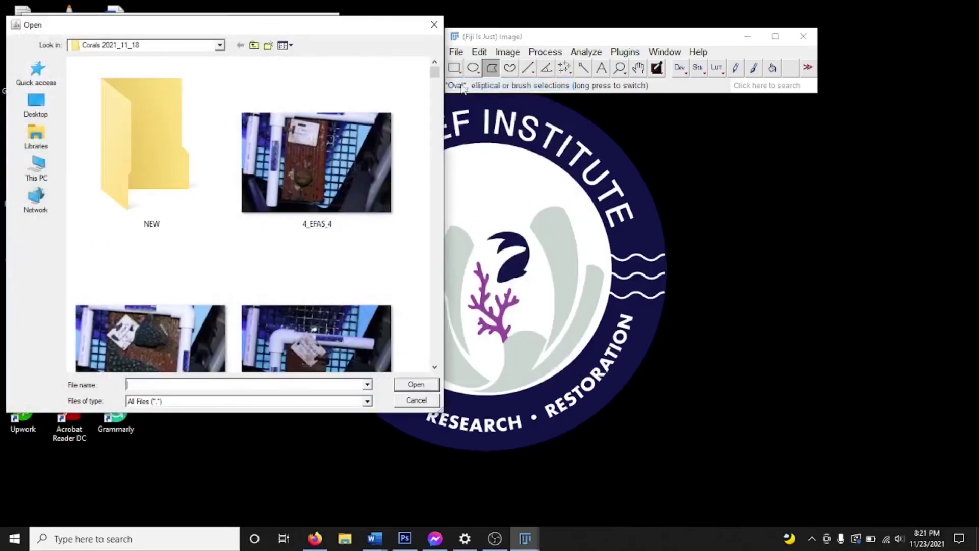
scroll(380, 228, "down", 5)
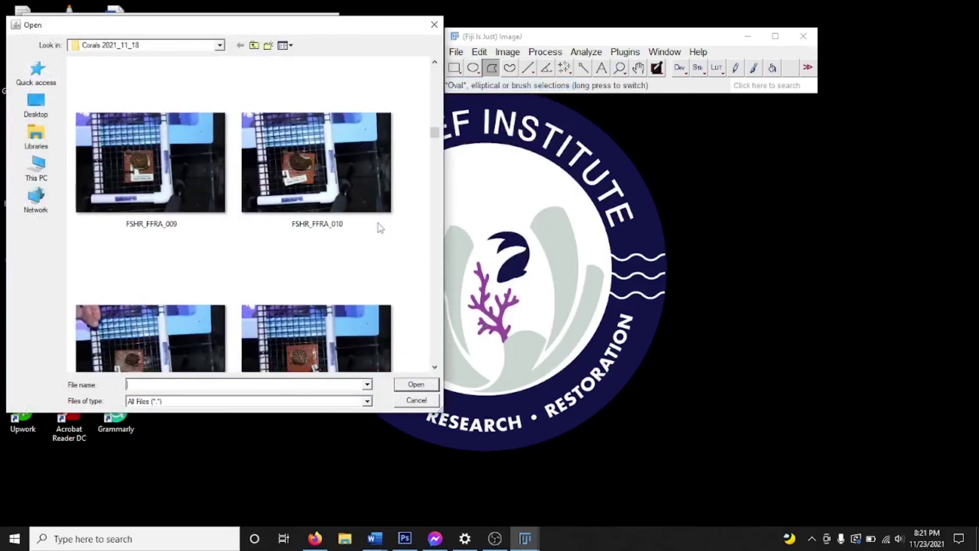
scroll(335, 263, "down", 3)
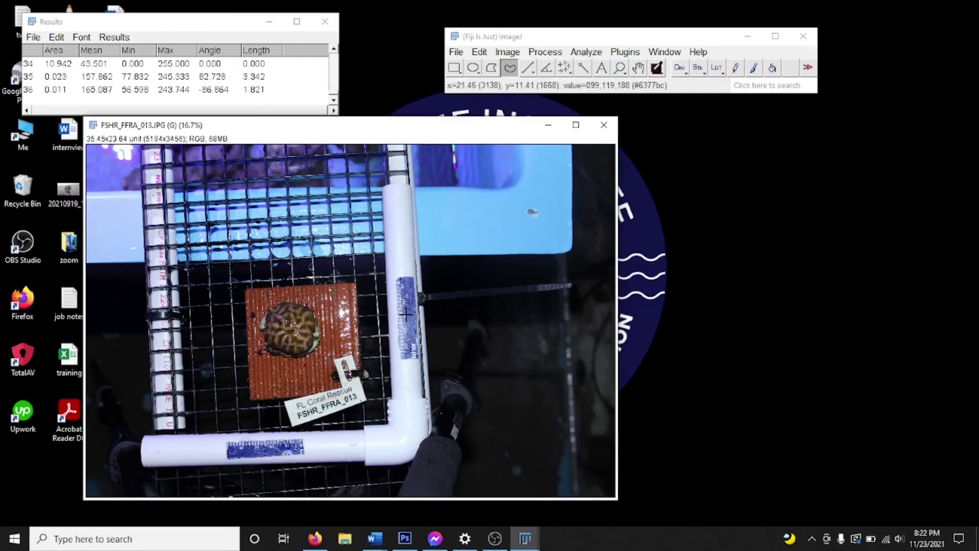
- Draw a straight line on the ruler from the 15 to the 12 mark and measure it (2.966)
scroll(392, 315, "up", 4)
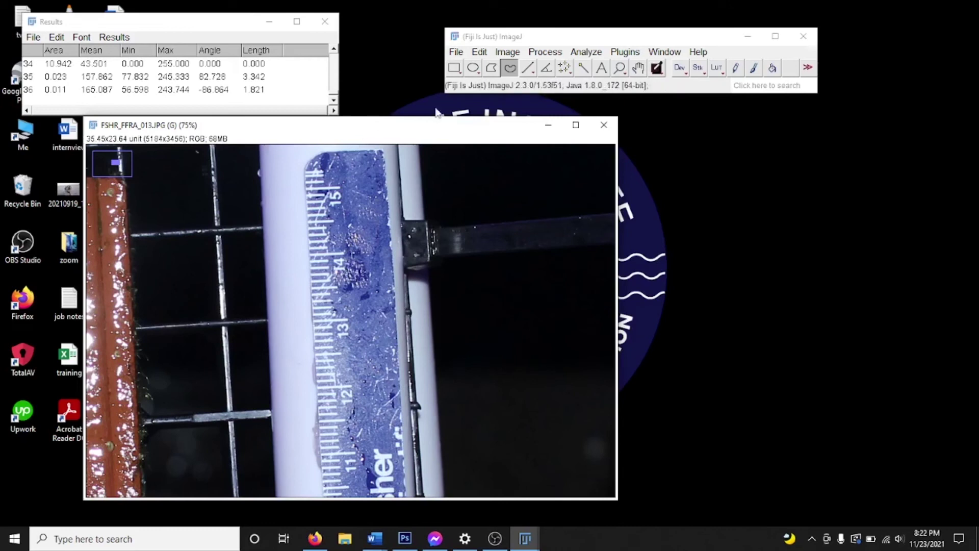
left_click(528, 67)
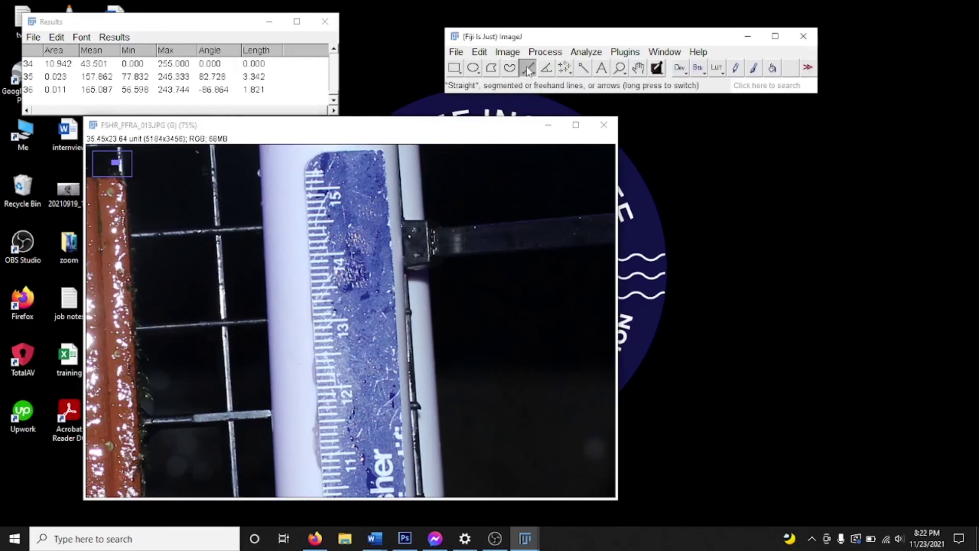
left_click(338, 186)
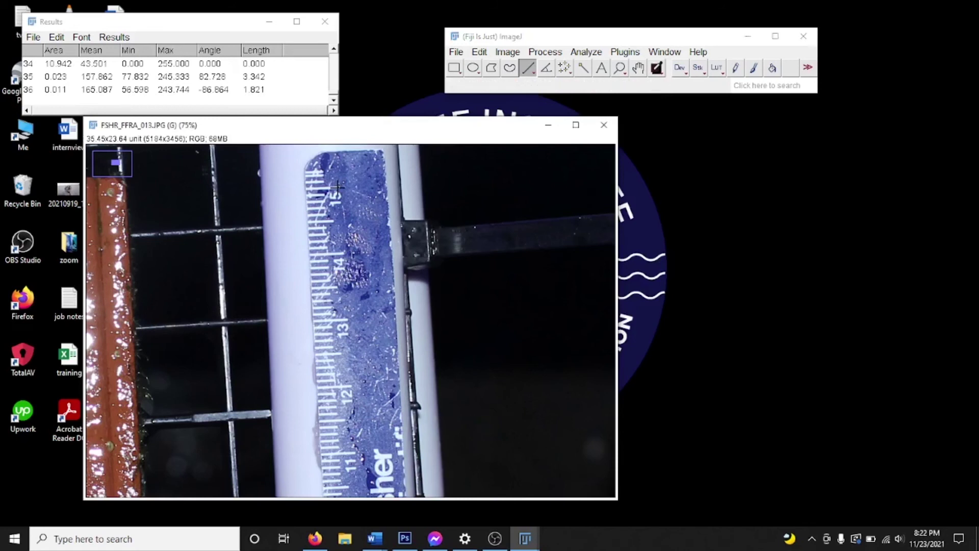
left_click_drag(338, 187, 349, 387)
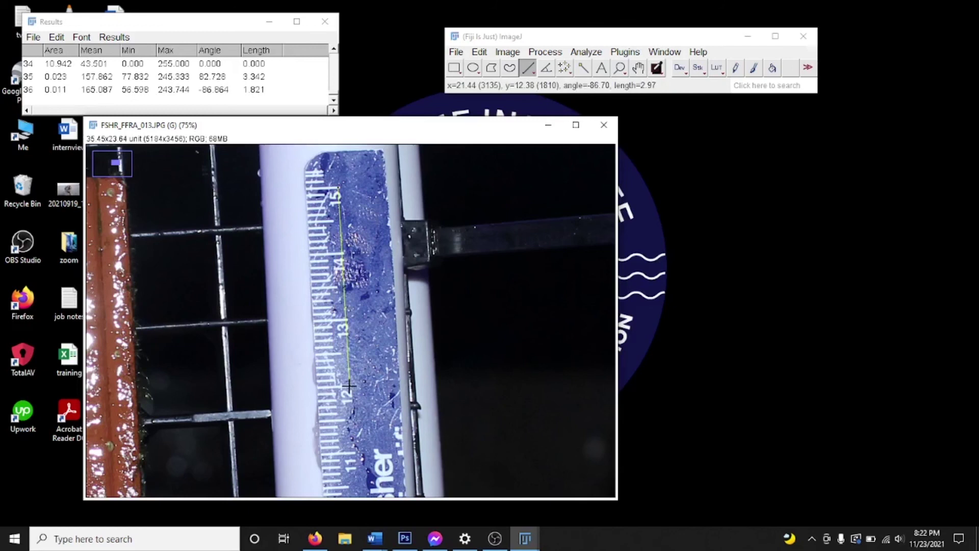
left_click_drag(350, 386, 350, 386)
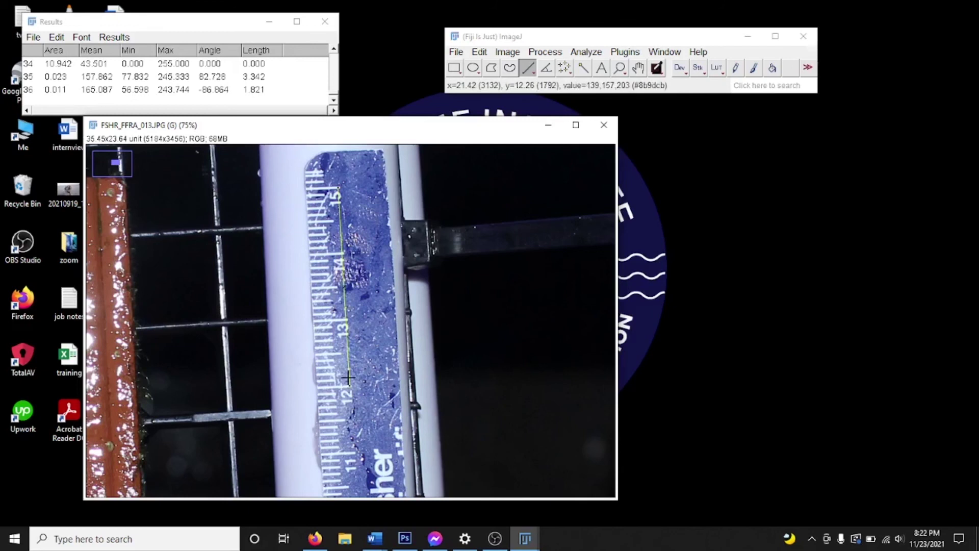
key("ctrl+m")
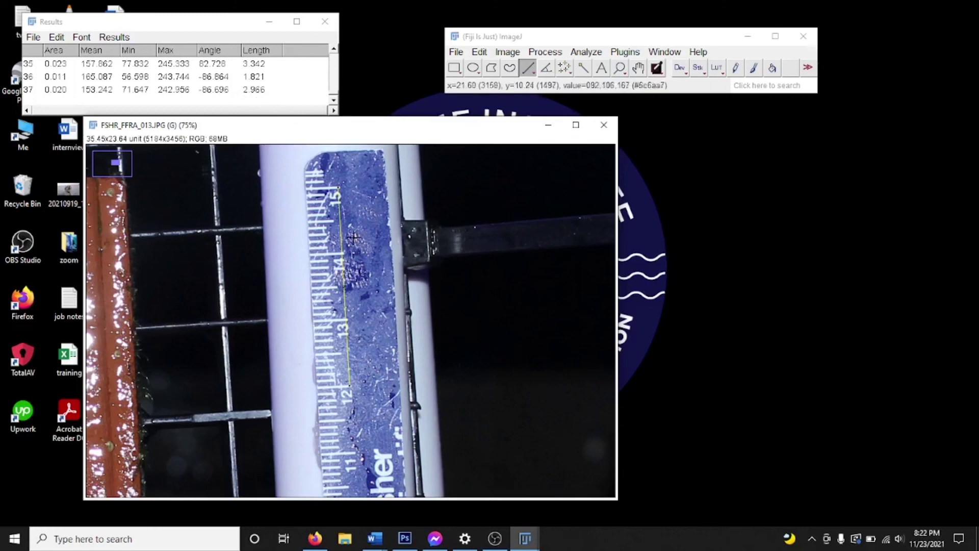
left_click(587, 51)
- Change the Set Scale known distance from 2.97 to 3, giving 144.5737 pixels/unit
left_click(621, 185)
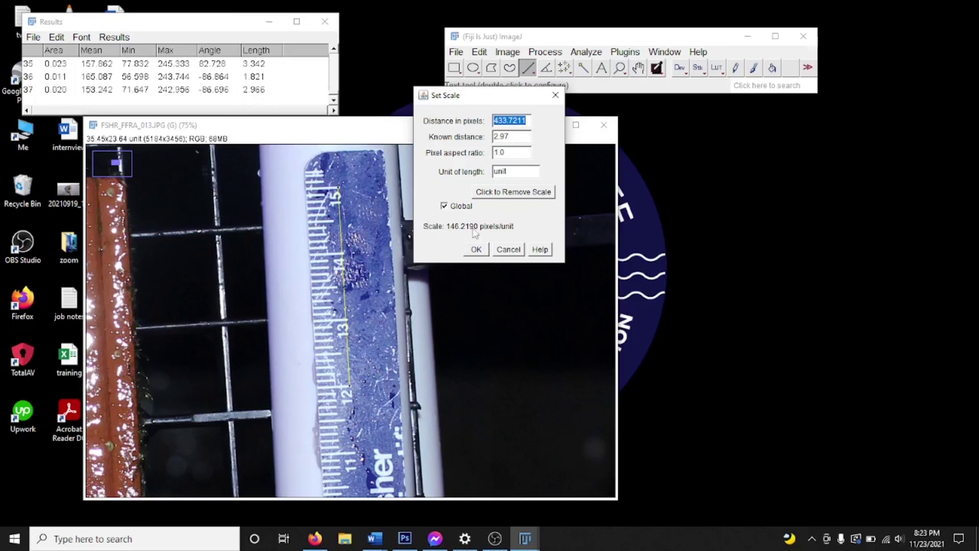
left_click(511, 133)
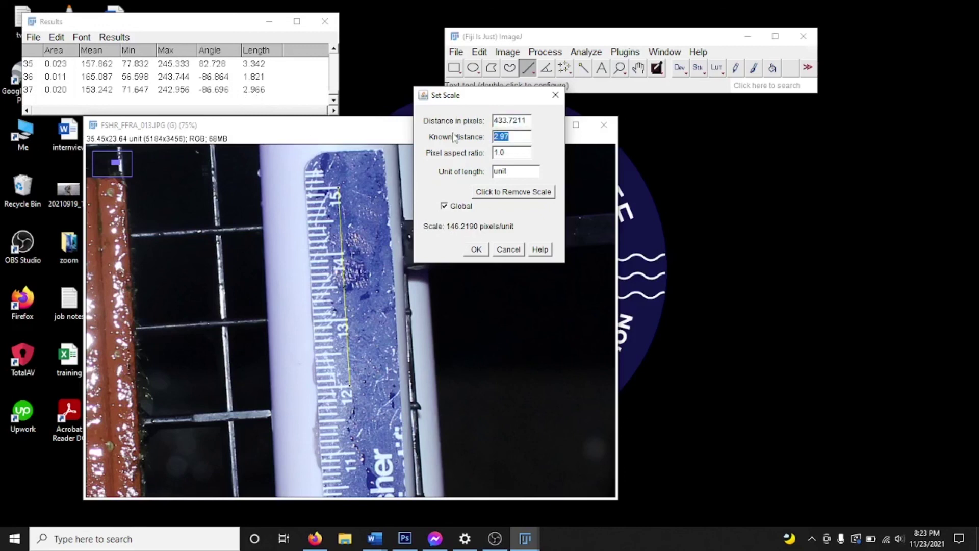
type("3")
left_click(475, 250)
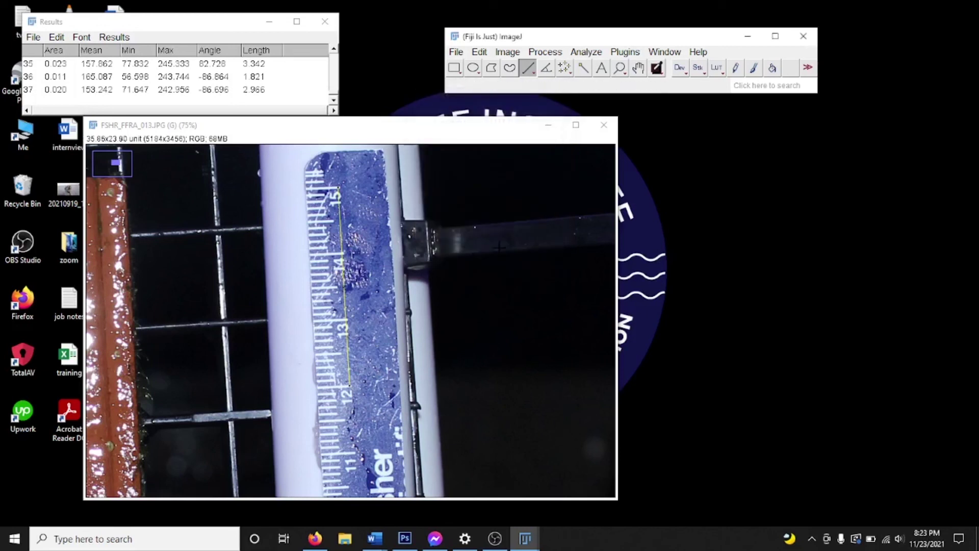
- Zoom out to the full FSHR_FFRA_013.JPG photo, then zoom back in on the coral plate
key("4")
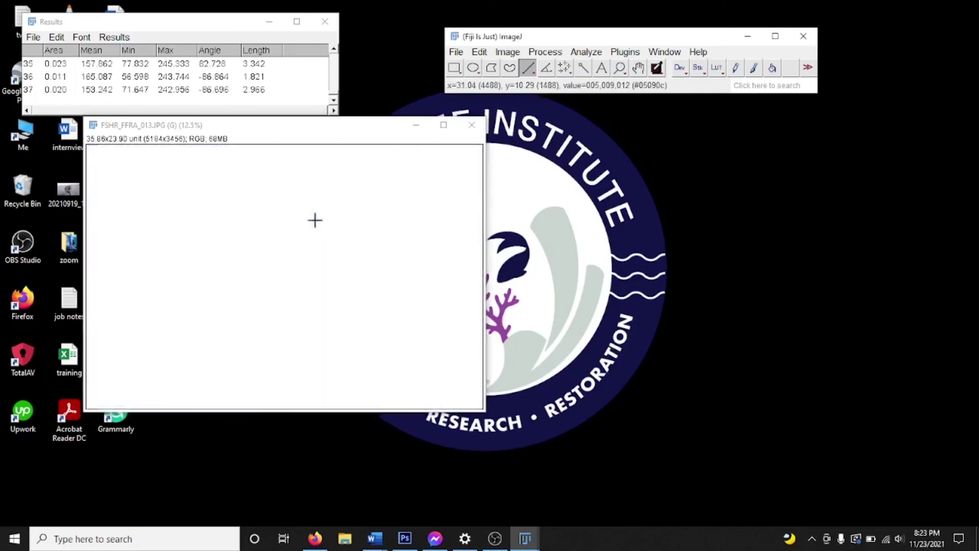
key("plus")
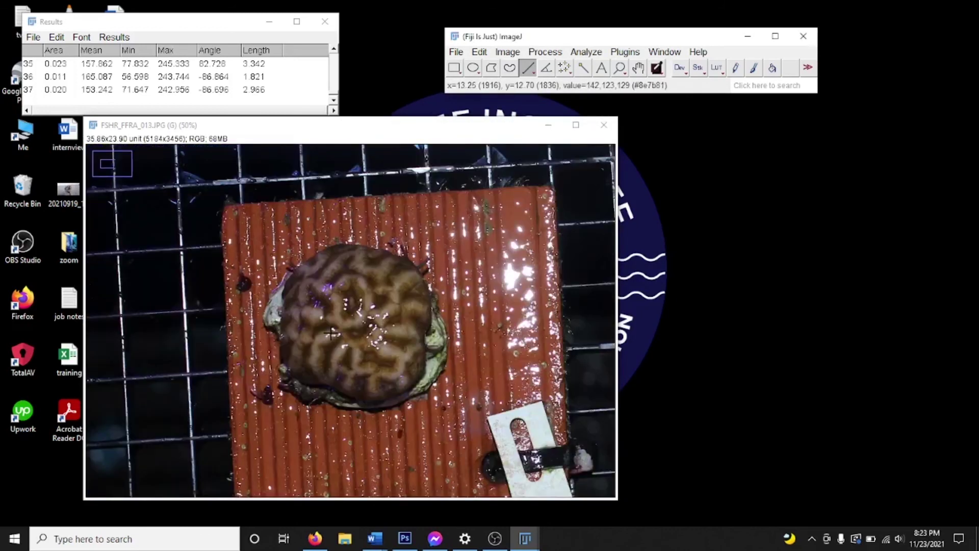